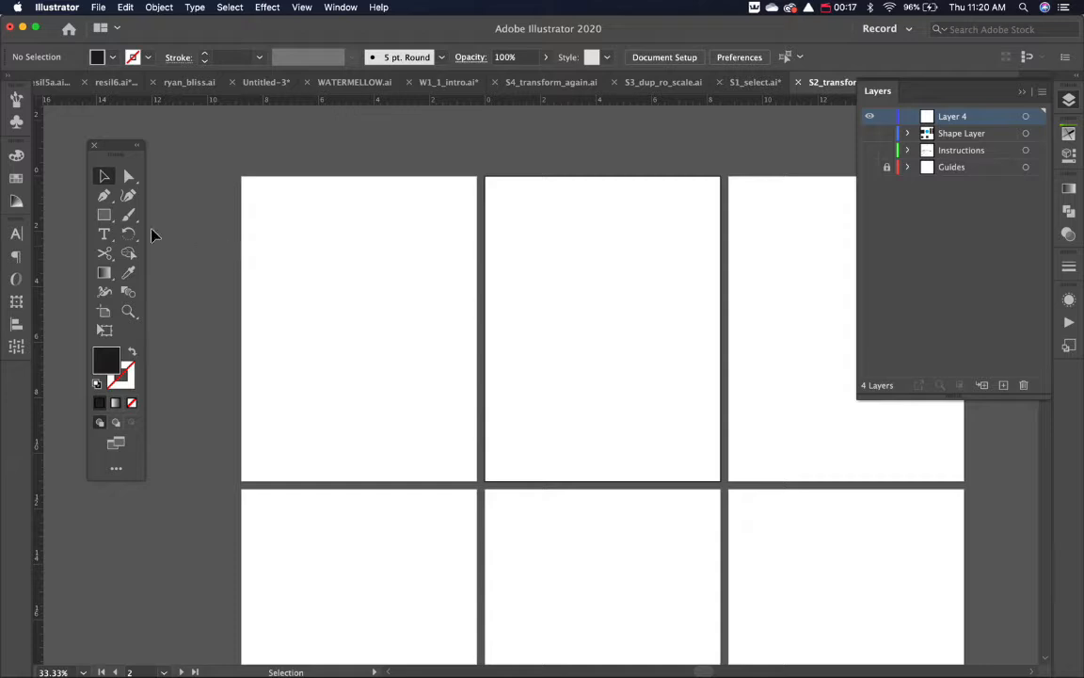
- Draw a tall black rectangle in the middle of the first artboard
left_click(104, 214)
left_click_drag(289, 243, 436, 414)
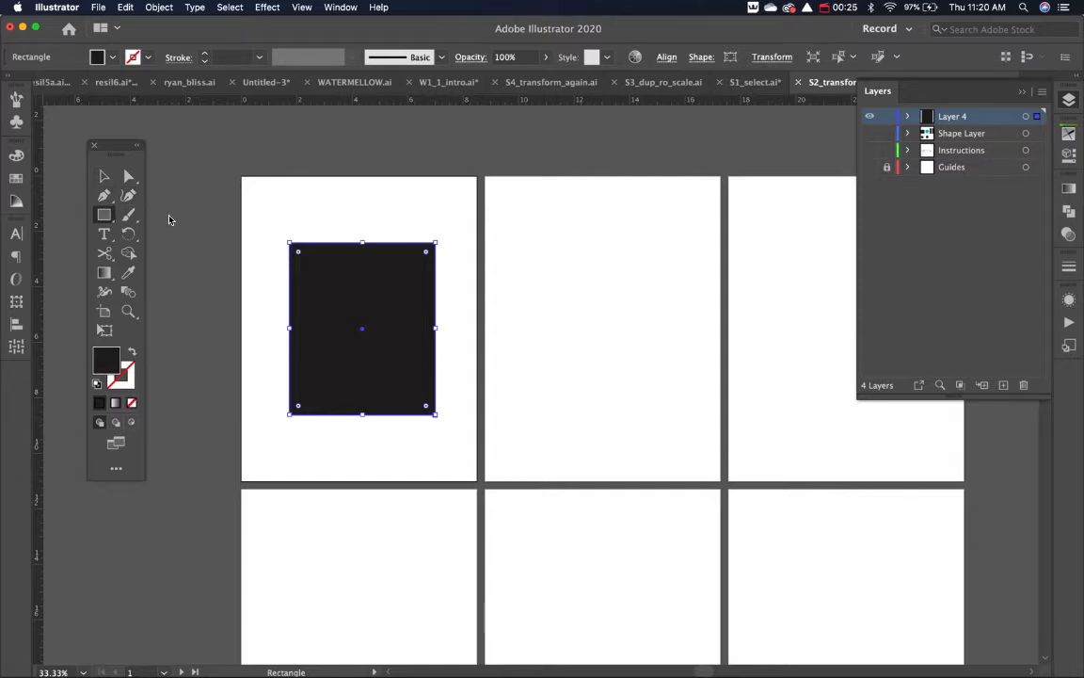
left_click(104, 176)
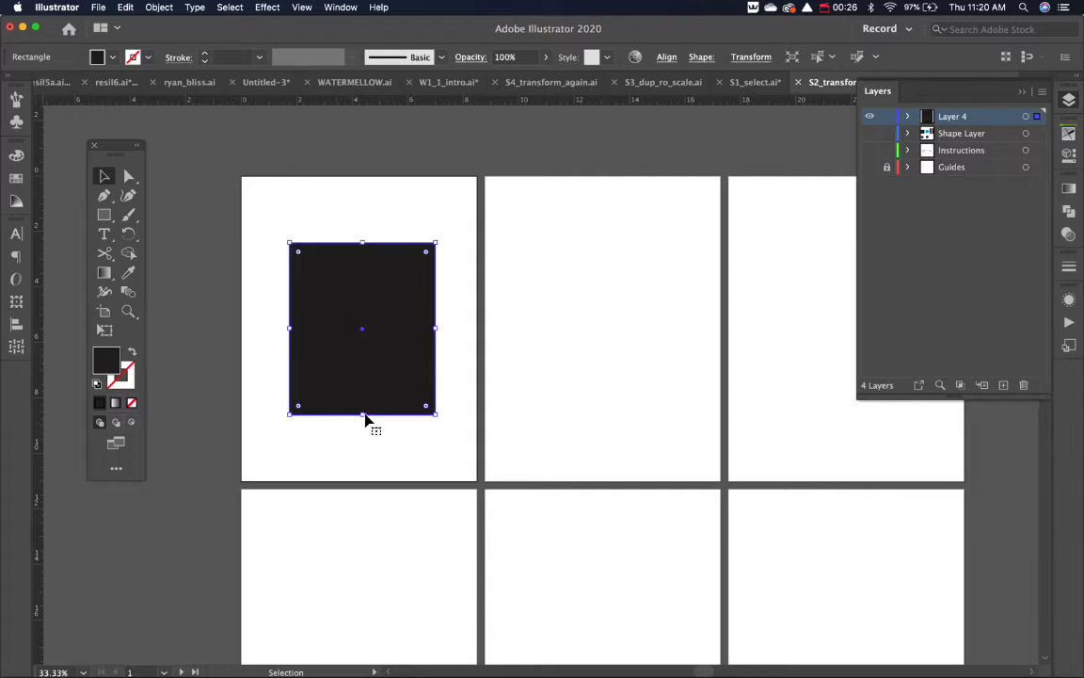
- Resize the rectangle from its edge and corner handles, finishing with a proportional reduction to about 4.4 by 5.7 inches
left_click_drag(363, 415, 363, 325)
left_click_drag(439, 286, 468, 470)
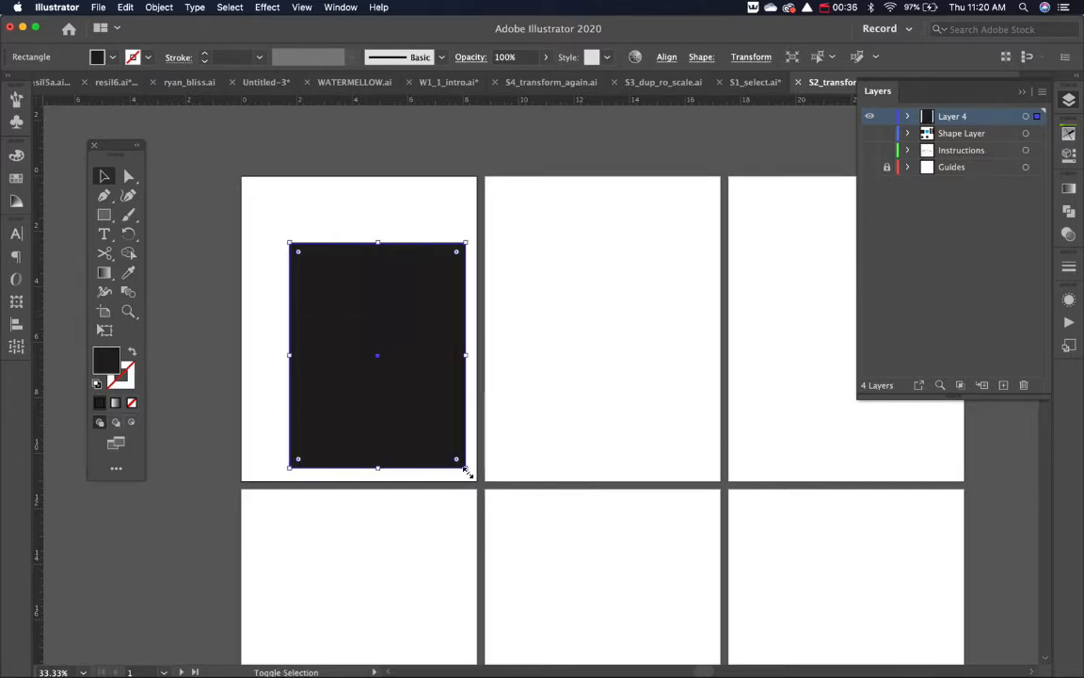
left_click_drag(469, 470, 413, 400)
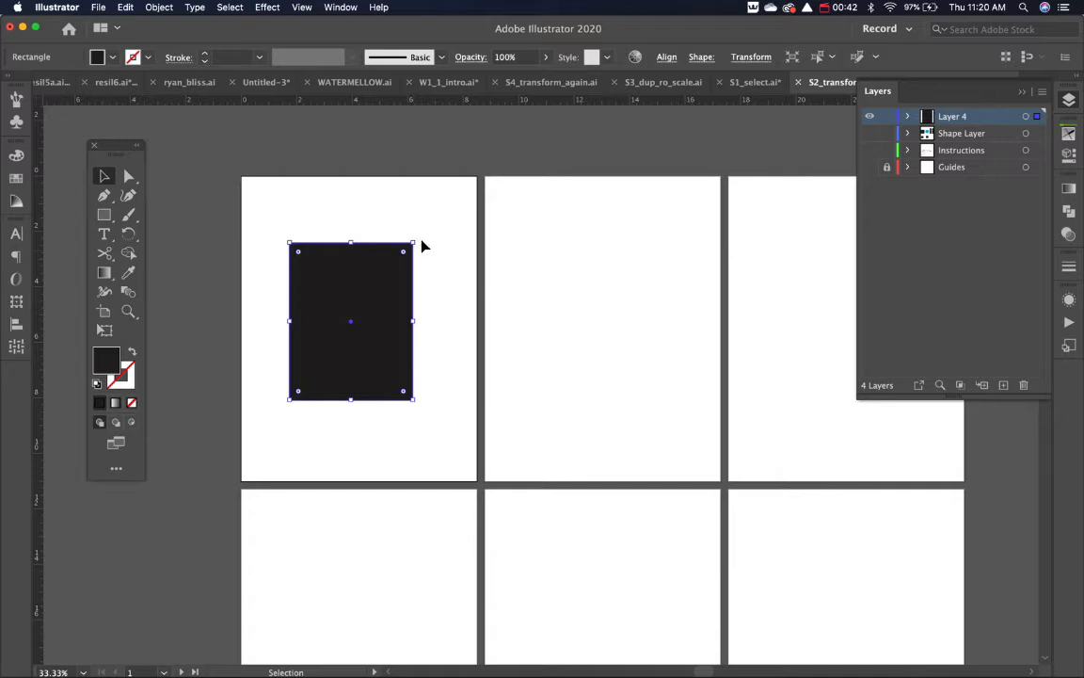
- Reselect the rectangle and try rotating it freely, first from its bounding box corner and again with the Rotate tool
left_click(381, 213)
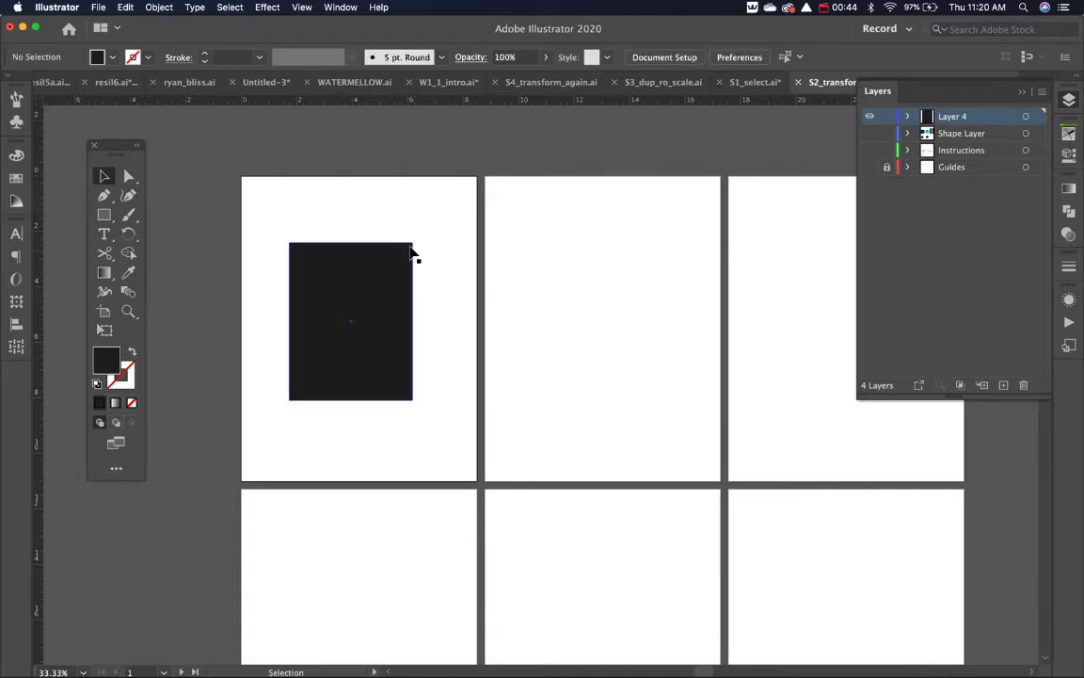
left_click(407, 252)
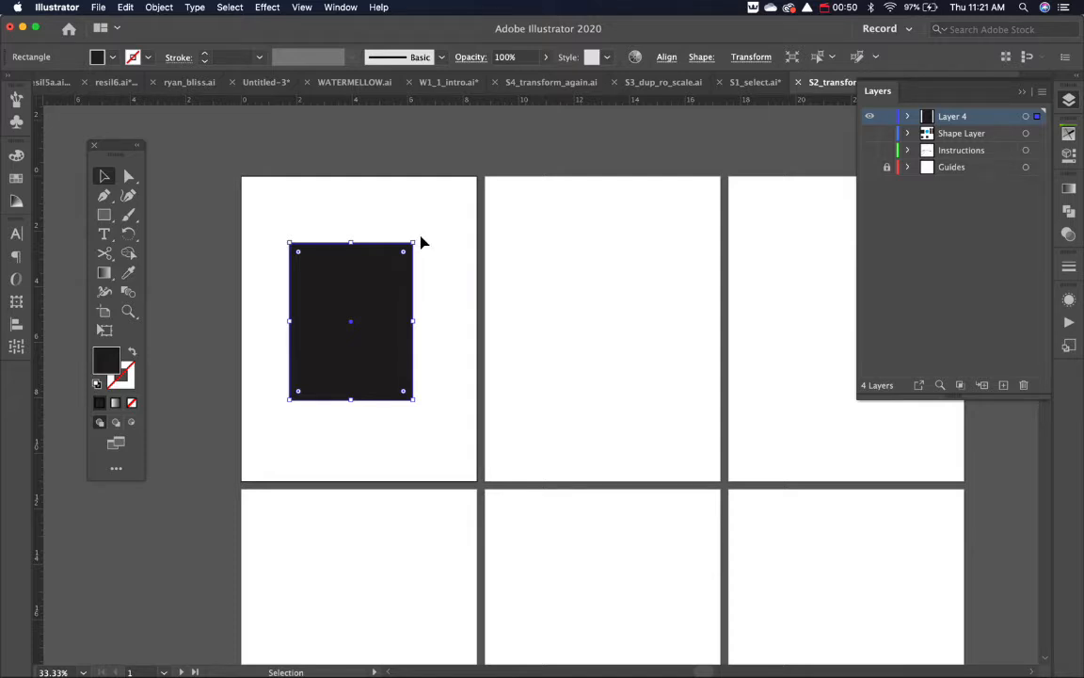
left_click_drag(416, 237, 313, 391)
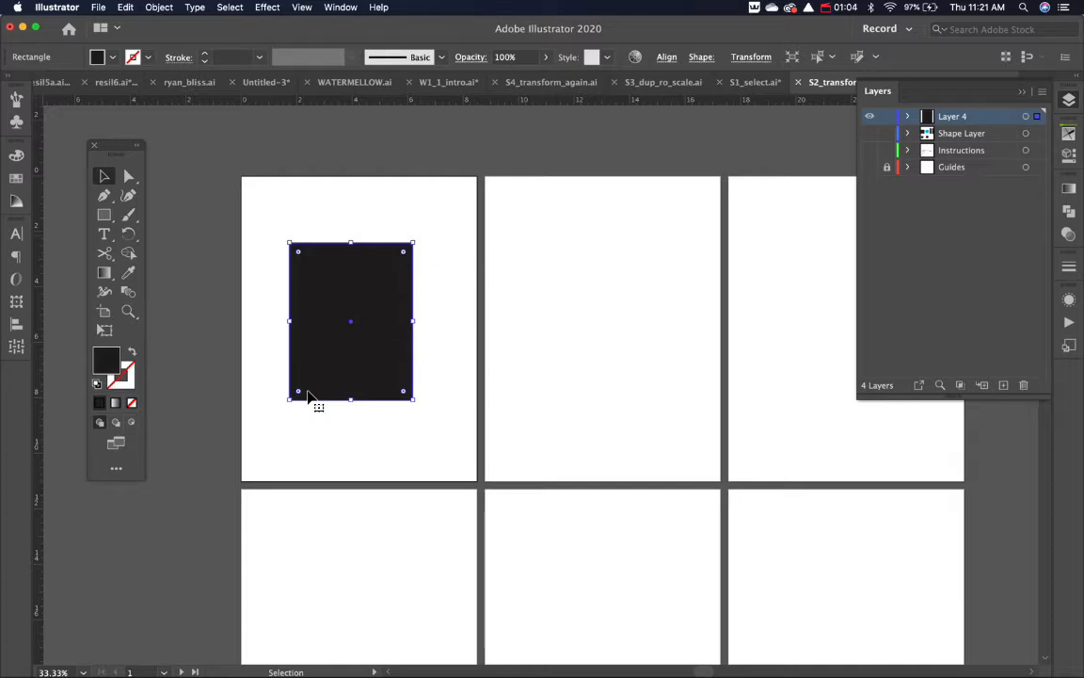
left_click(128, 239)
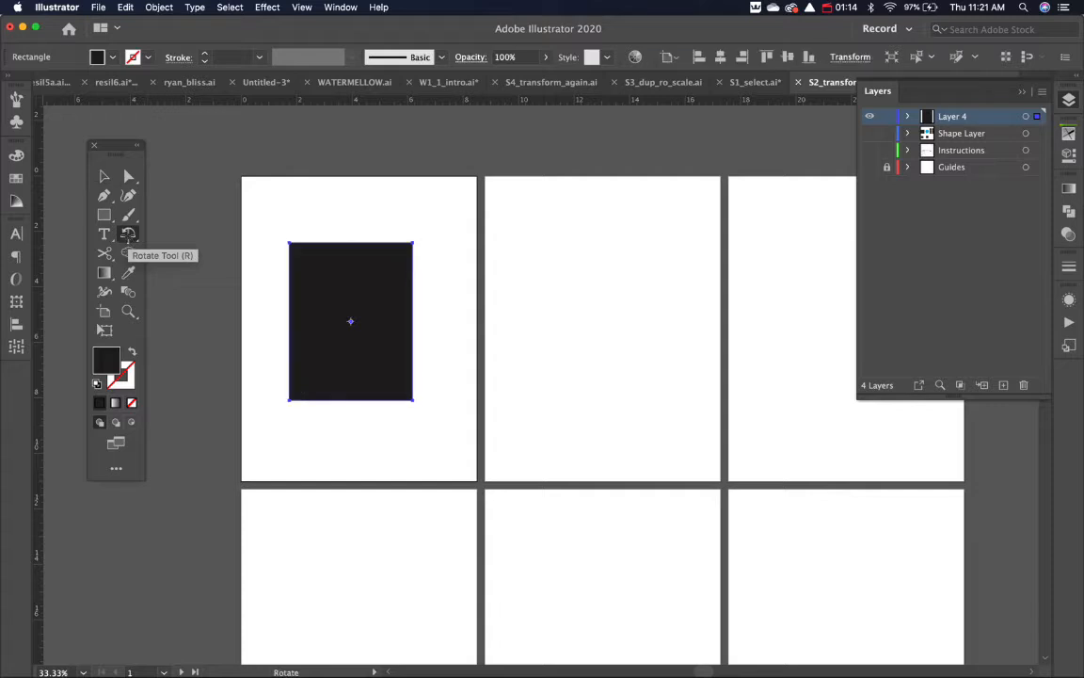
left_click_drag(434, 351, 295, 254)
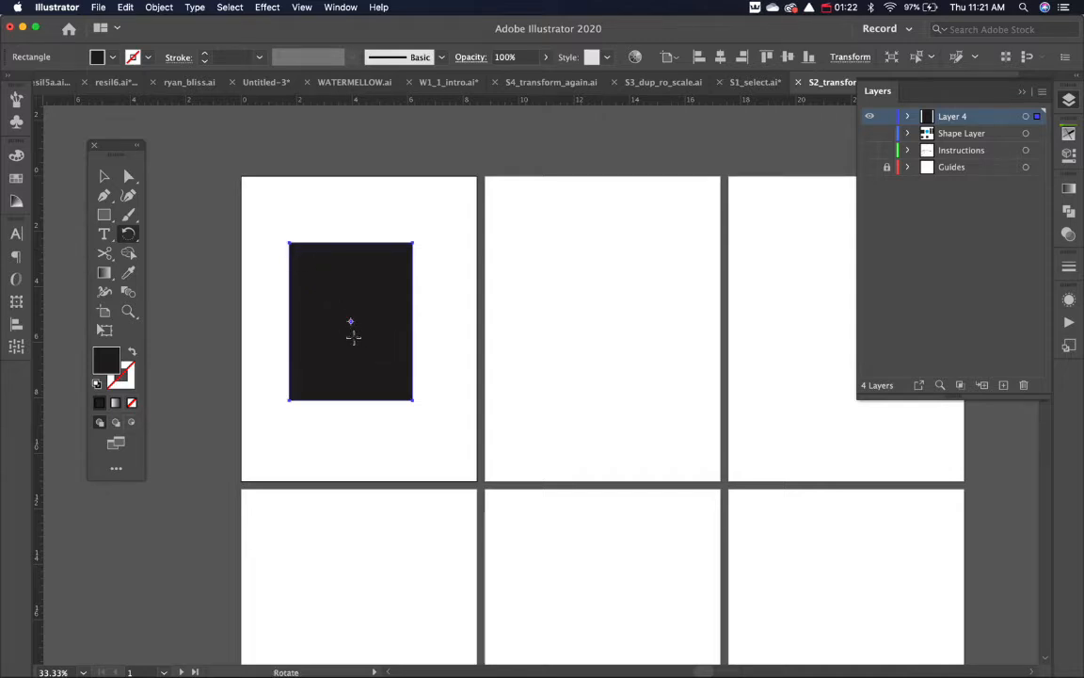
- Rotate the rectangle roughly a quarter turn about its centre with the Rotate tool, and adjust it slightly about its upper-right corner
key("super")
key("super+equal")
key("super+equal")
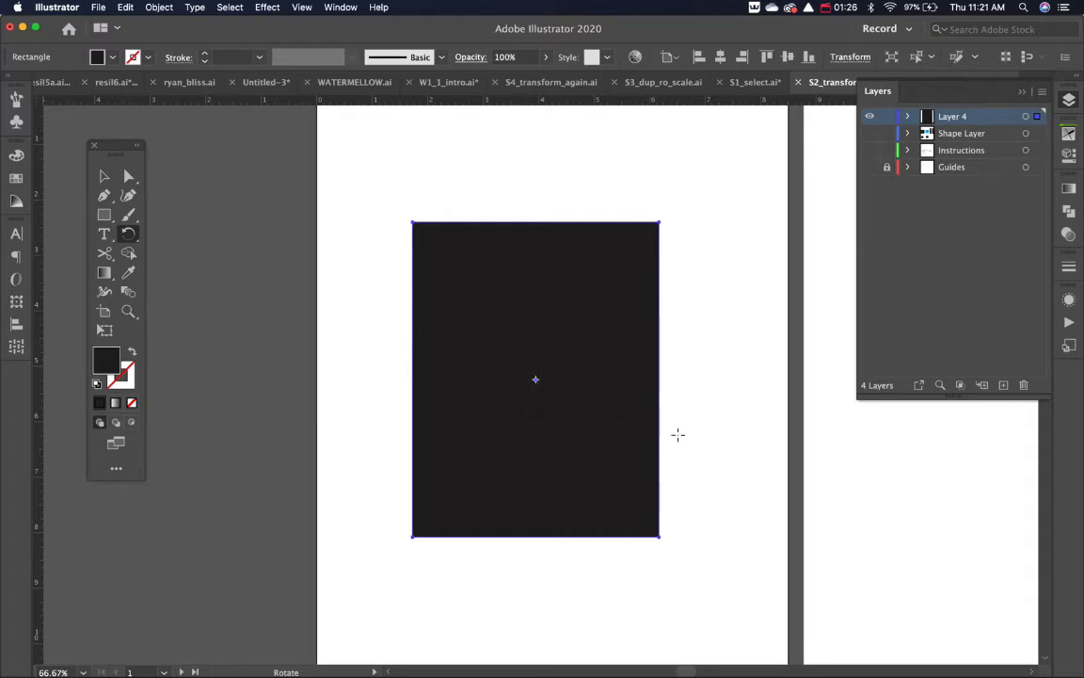
left_click_drag(678, 433, 675, 264)
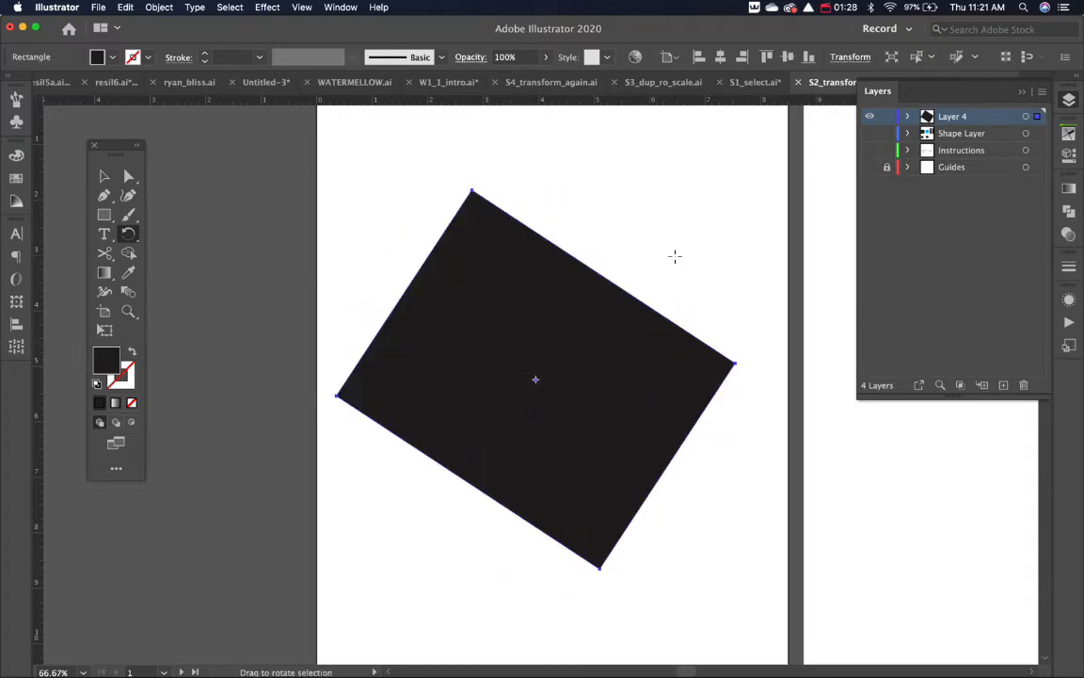
key("super+z")
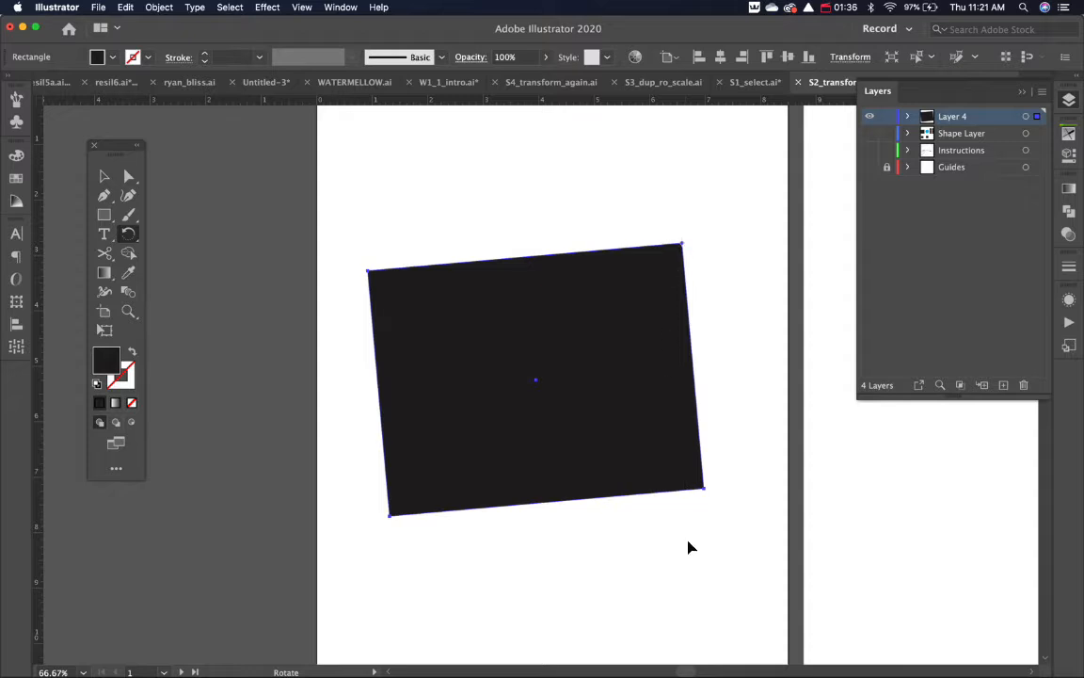
left_click_drag(688, 547, 680, 467)
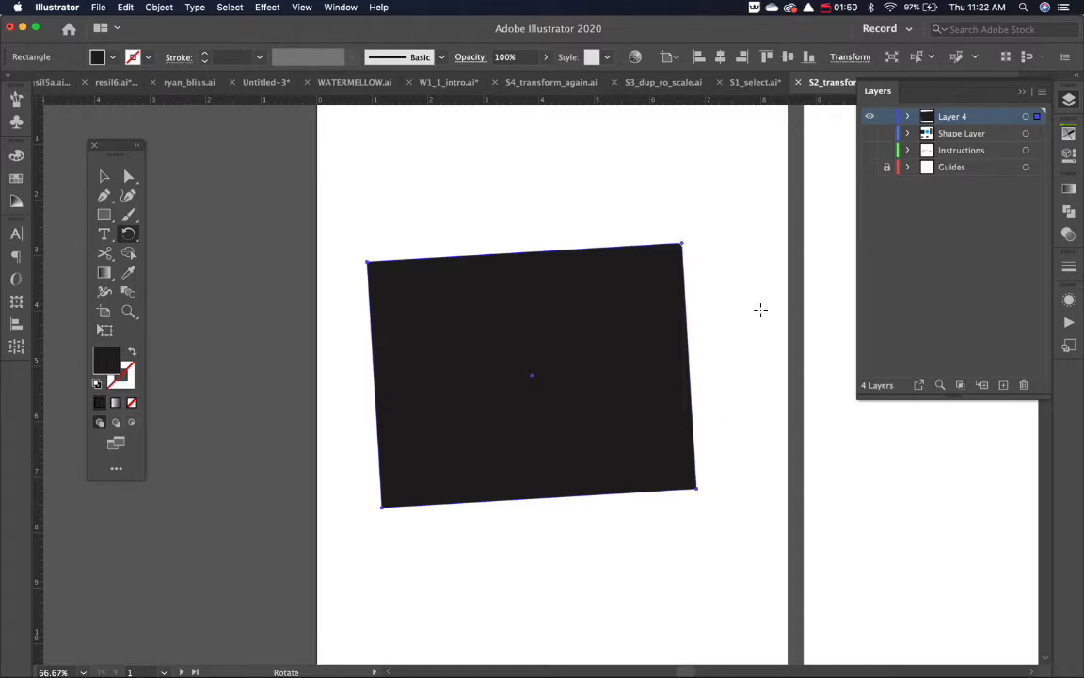
- Select the rotated rectangle and delete it from the artboard
key("v")
left_click(758, 317)
left_click(573, 419)
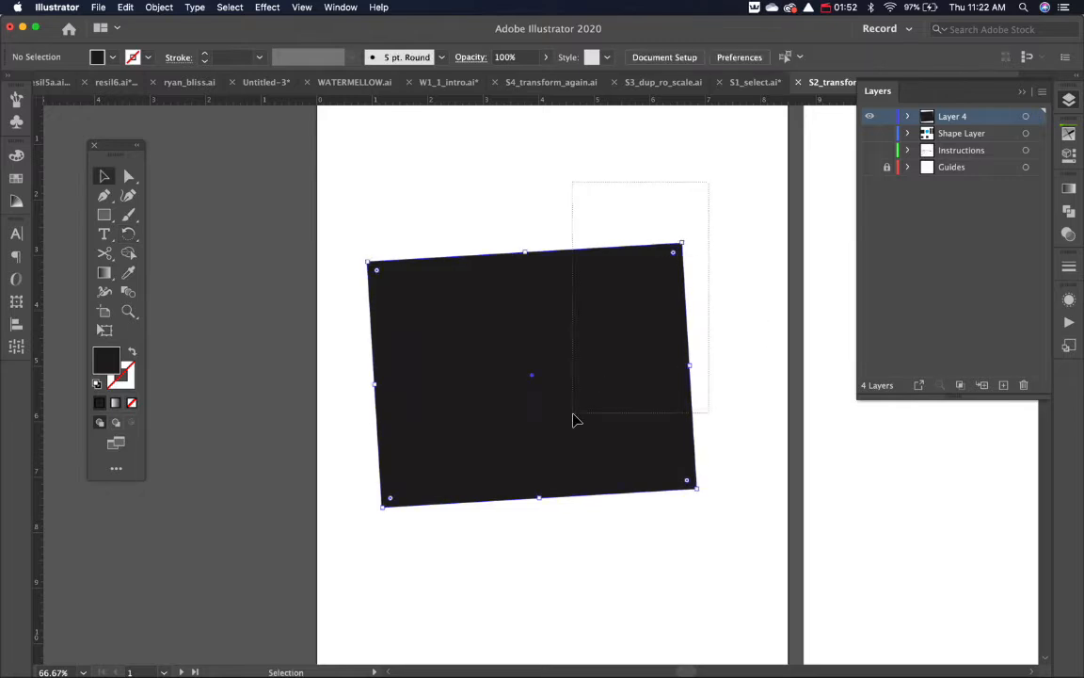
key("Delete")
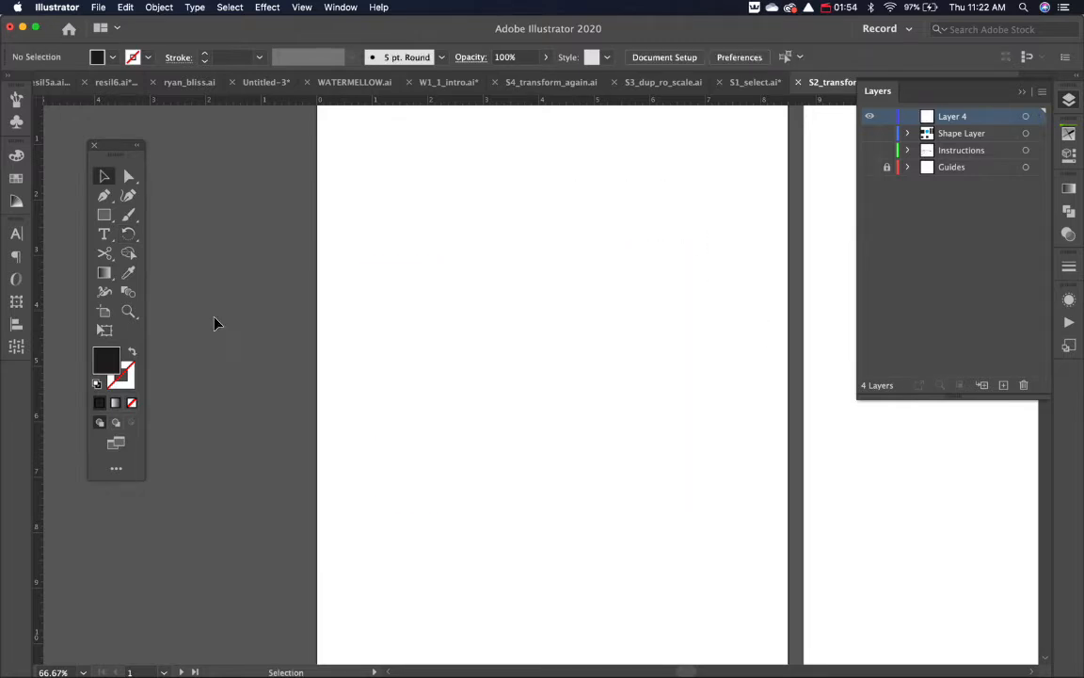
- Draw a black circle about 4.5 inches across and scale it proportionally from its centre to about 3.4 inches
key("l")
left_click_drag(451, 209, 668, 453)
key("v")
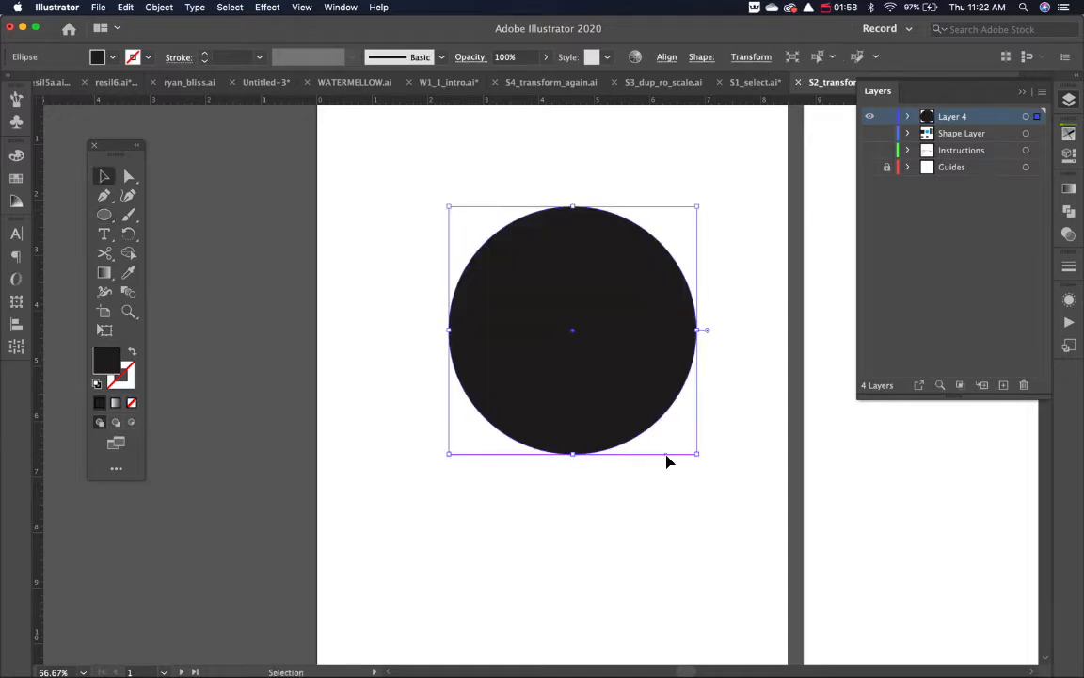
left_click(672, 477)
left_click(640, 404)
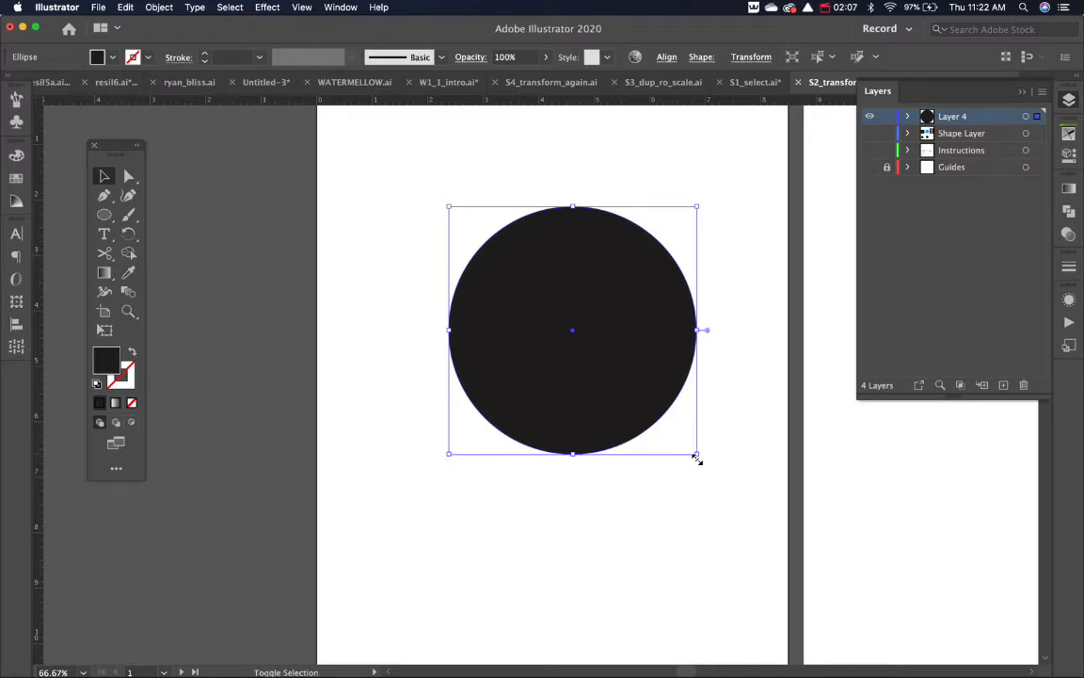
left_click_drag(697, 457, 671, 428)
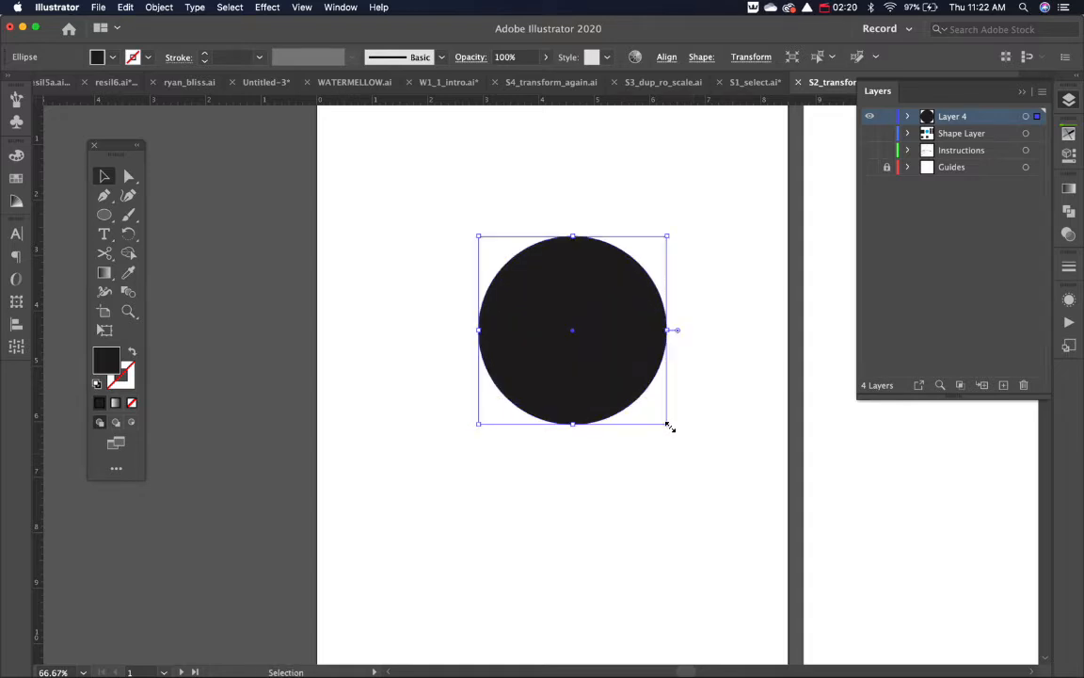
- Duplicate the circle around the artboard and delete every circle except the one near the artboard's upper-left corner
left_click_drag(620, 362, 396, 397)
left_click_drag(269, 377, 750, 509)
key("Delete")
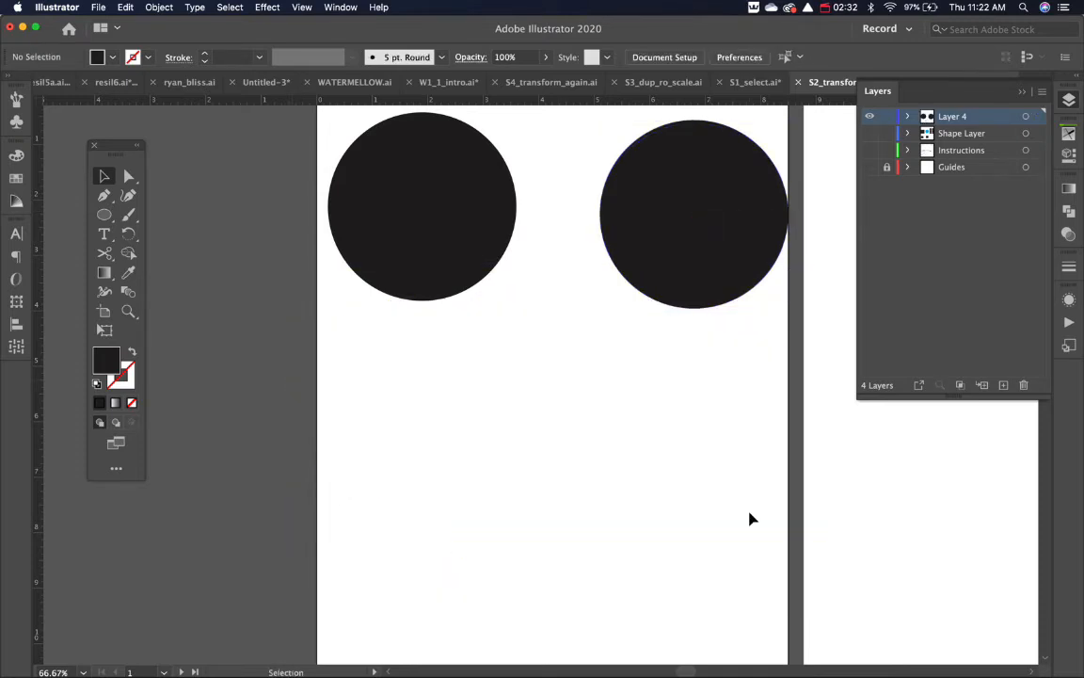
left_click_drag(756, 379, 670, 193)
key("Delete")
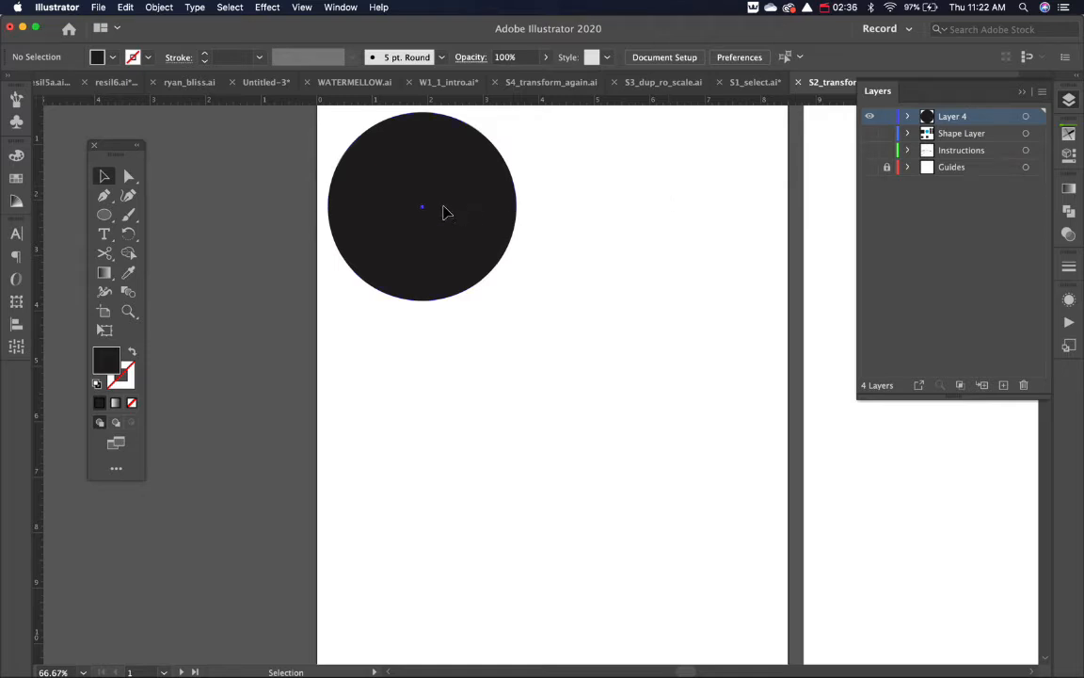
- Place a smaller copy of the circle, about 1.6 inches across, below and right of the original and swap its fill and stroke
left_click_drag(448, 211, 641, 412)
left_click_drag(713, 499, 664, 452)
key("shift+x")
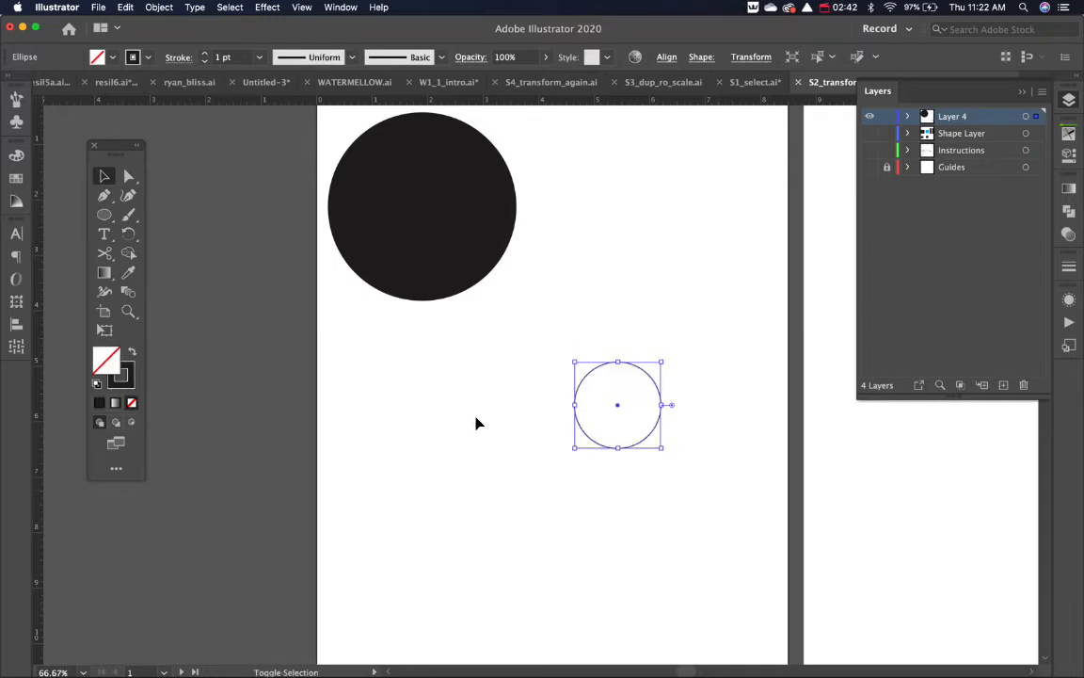
- Swap the small circle's fill and stroke back and forth, leaving it with a black stroke and no fill
left_click(133, 354)
left_click(132, 354)
left_click(133, 354)
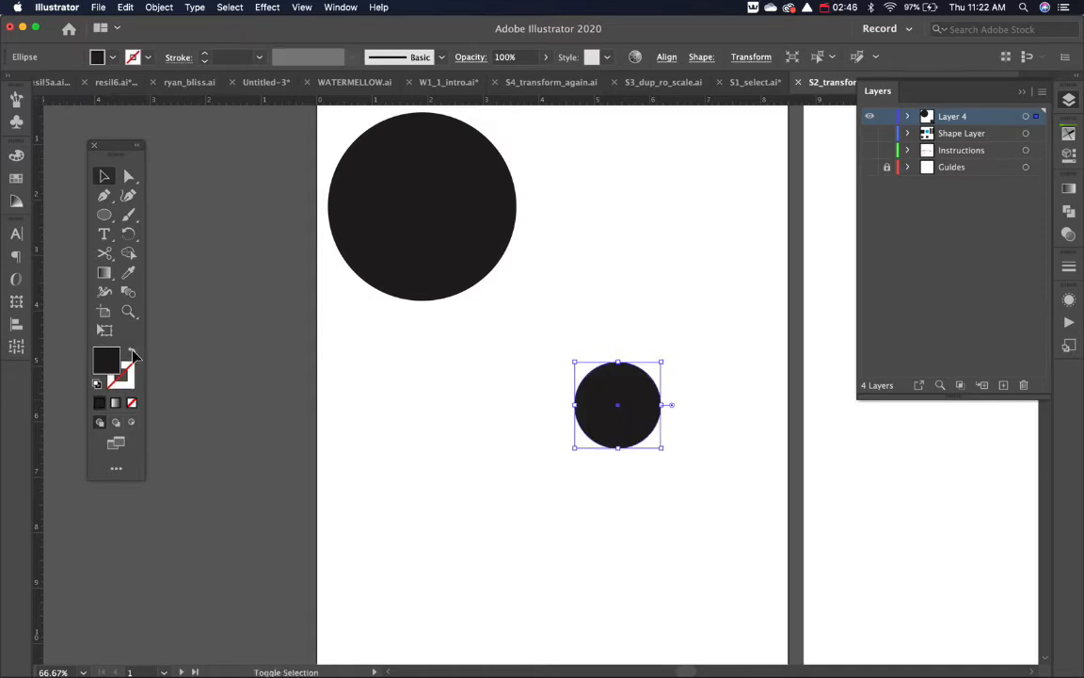
left_click(132, 354)
left_click(133, 354)
left_click(133, 354)
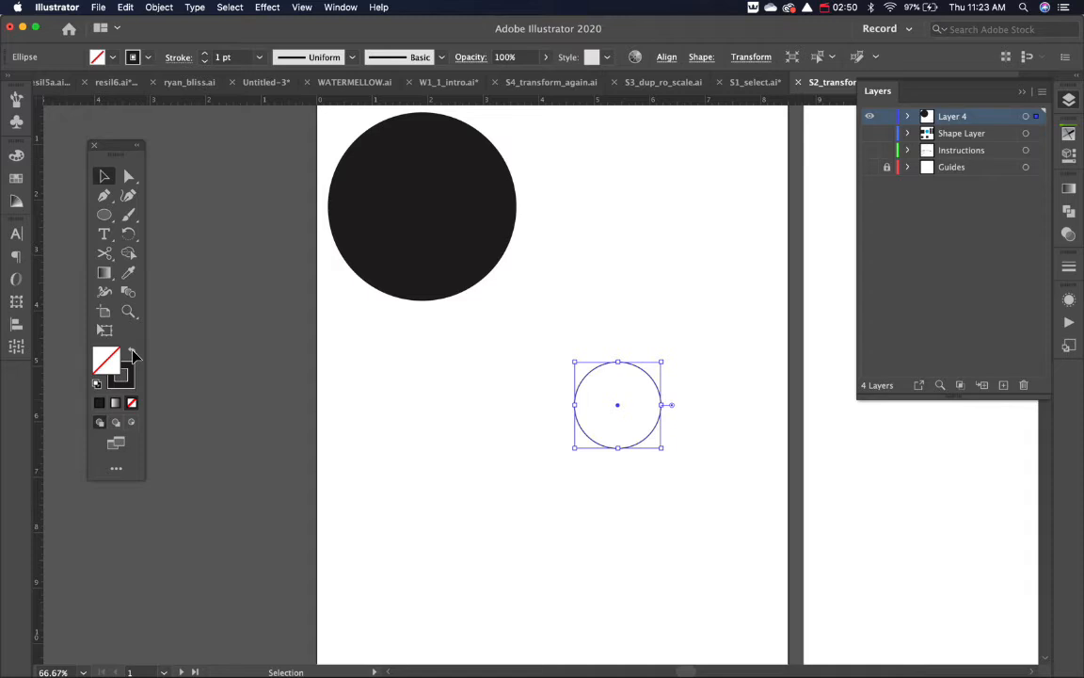
left_click(460, 450)
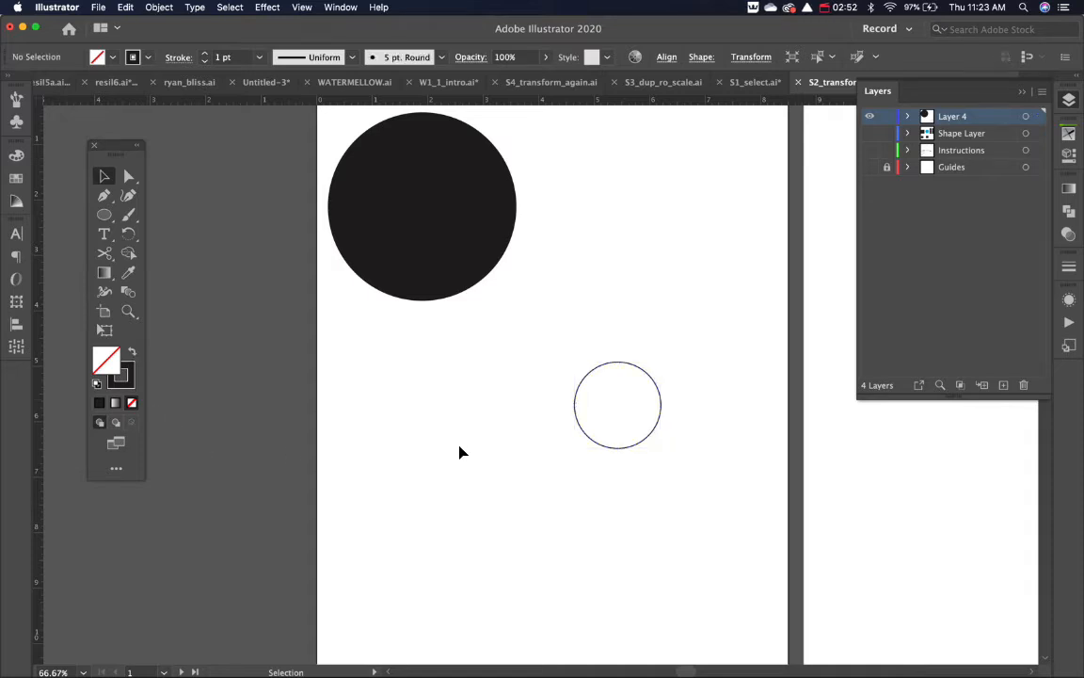
- Try the default white fill and black stroke on the large circle, and undo it
left_click(482, 232)
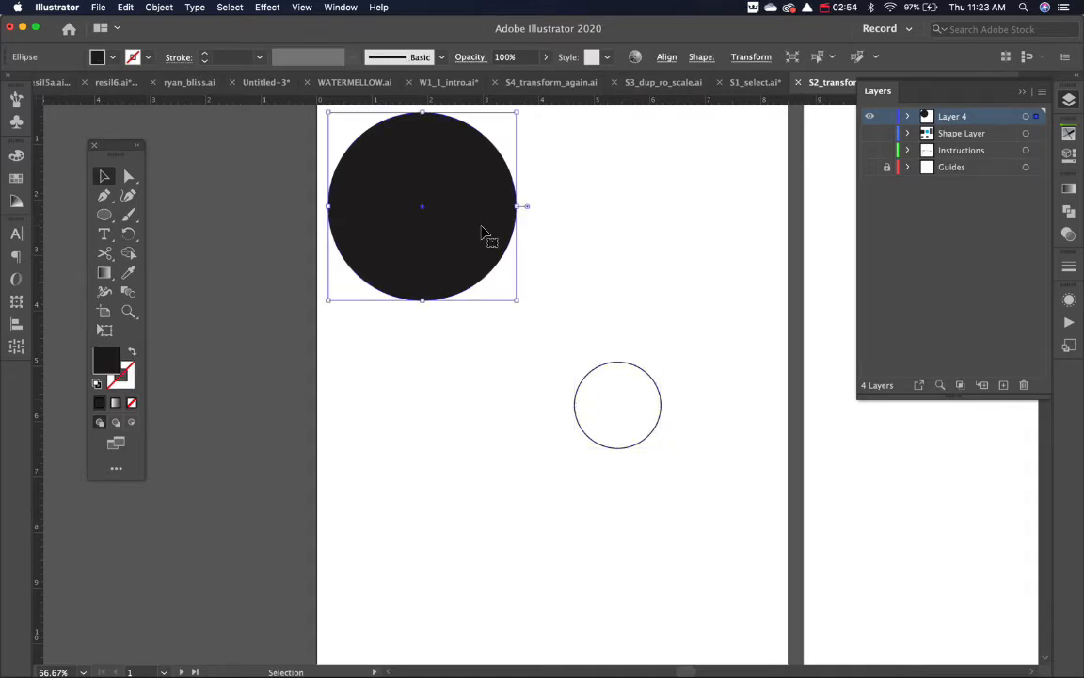
key("d")
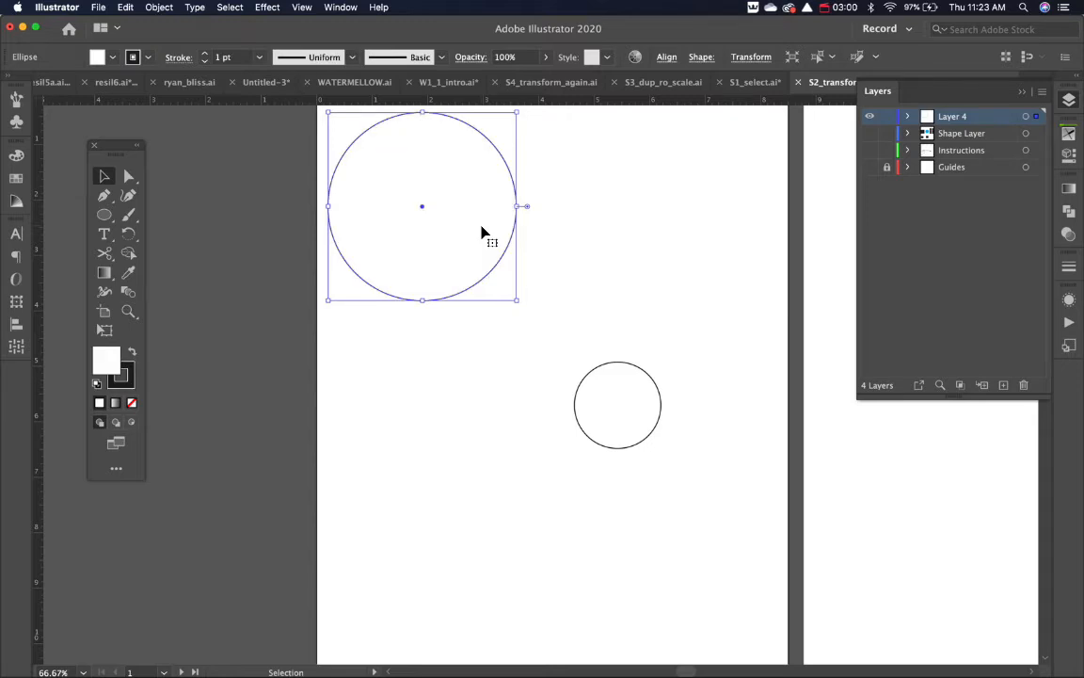
key("super+z")
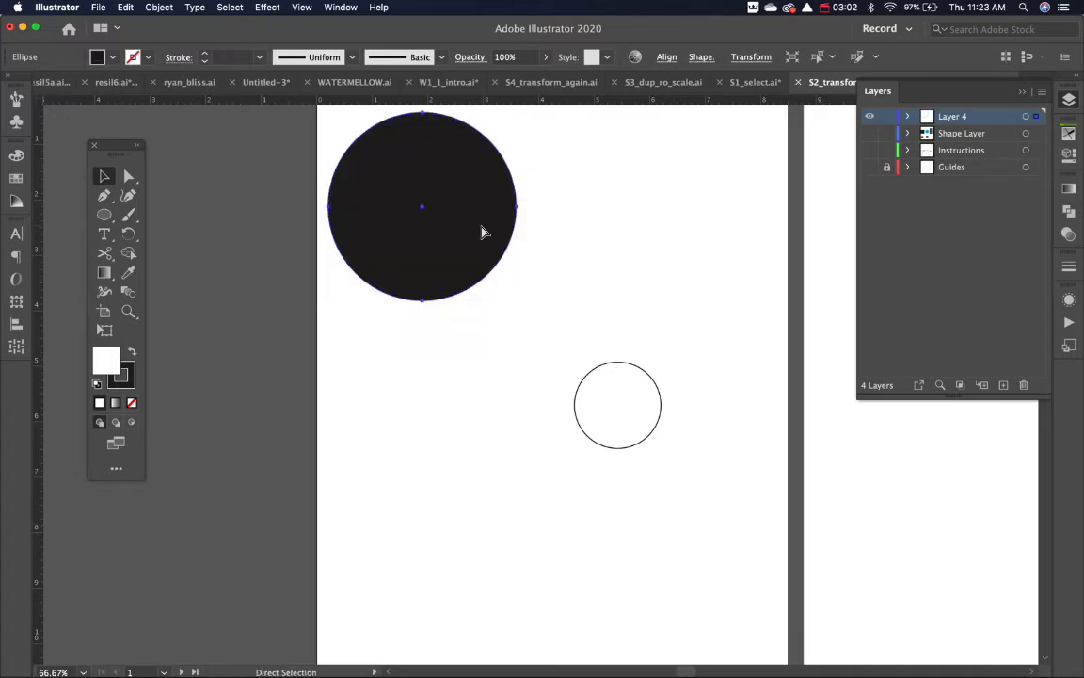
- Fill the large circle with a pale dusty pink and move it down and right on the artboard
double_click(106, 360)
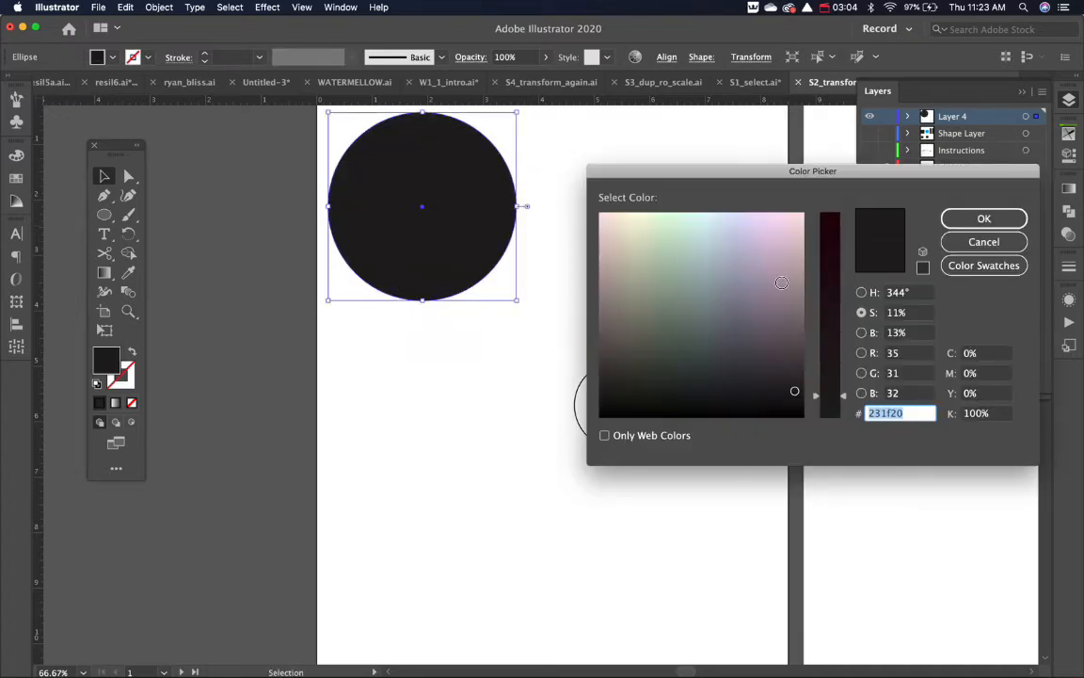
left_click(788, 247)
left_click(984, 219)
left_click_drag(450, 242, 499, 322)
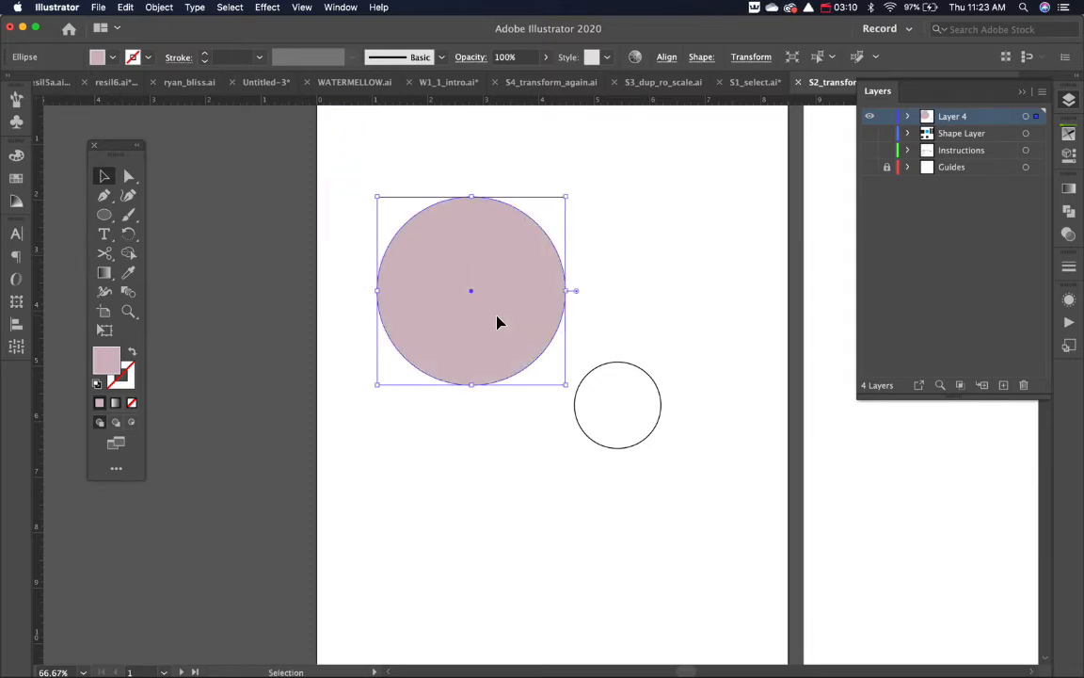
- Try the default fill and stroke on the pink circle, remove its fill, and undo both changes
key("d")
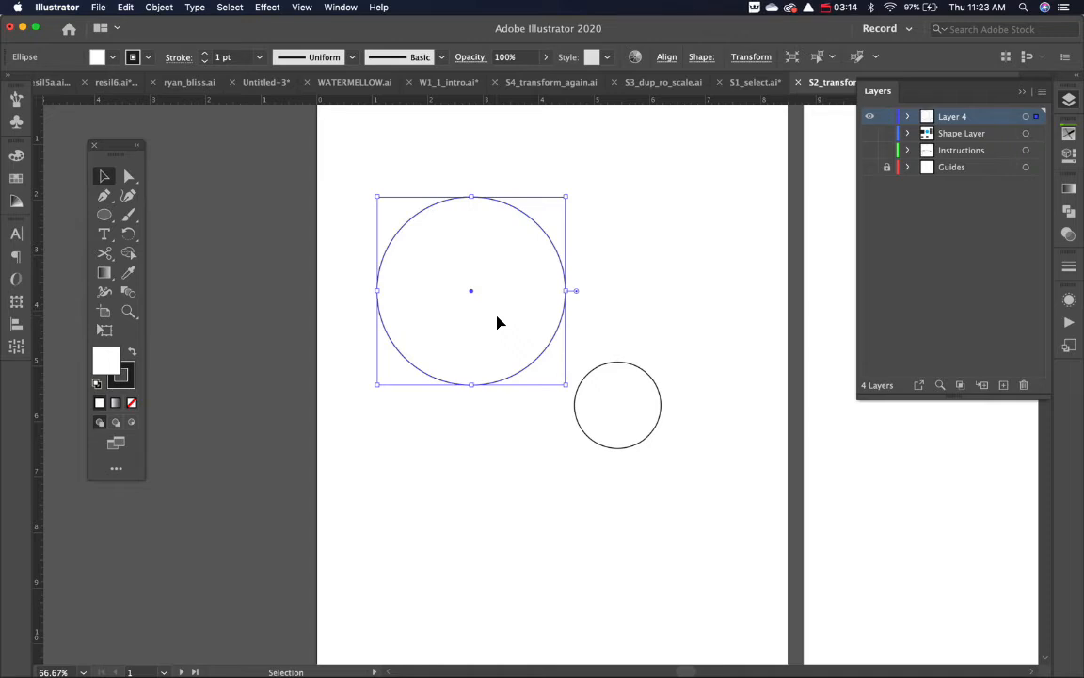
key("slash")
left_click(610, 271)
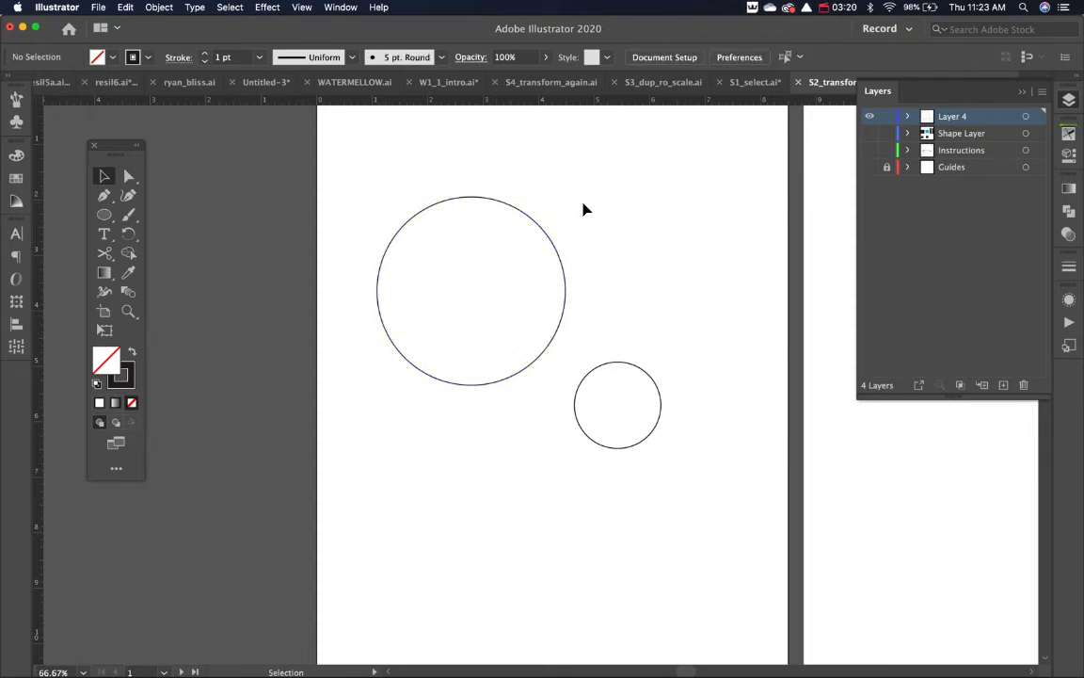
key("super+z")
key("super+z")
left_click(438, 284)
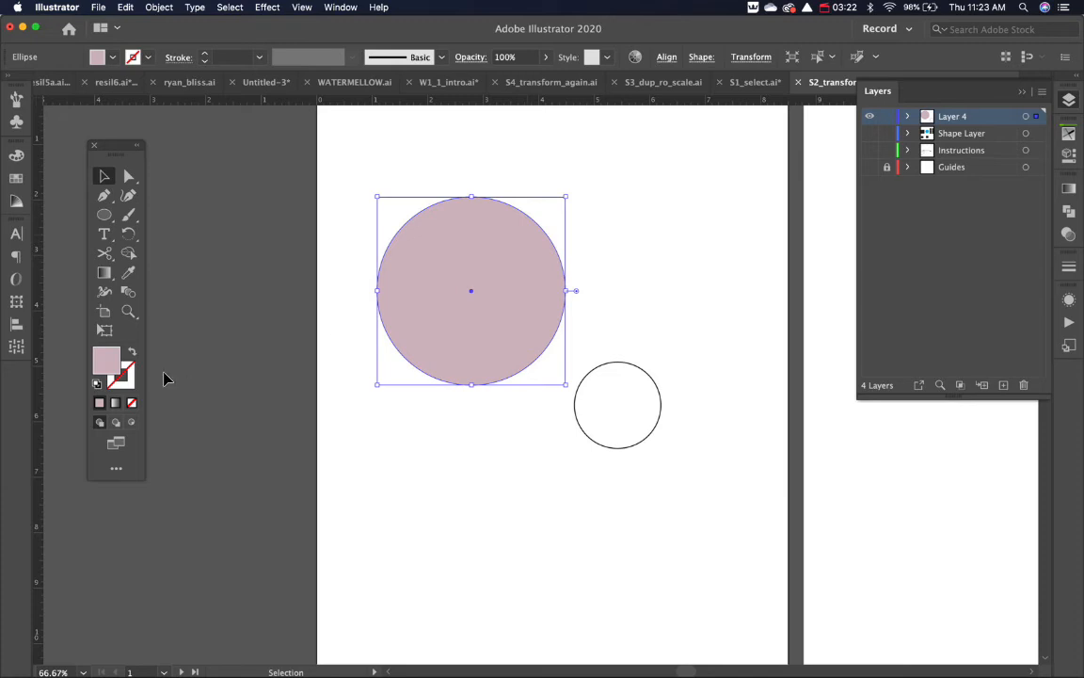
- Reset the large circle to the default fill and stroke and set its fill to none
left_click(97, 386)
left_click(133, 405)
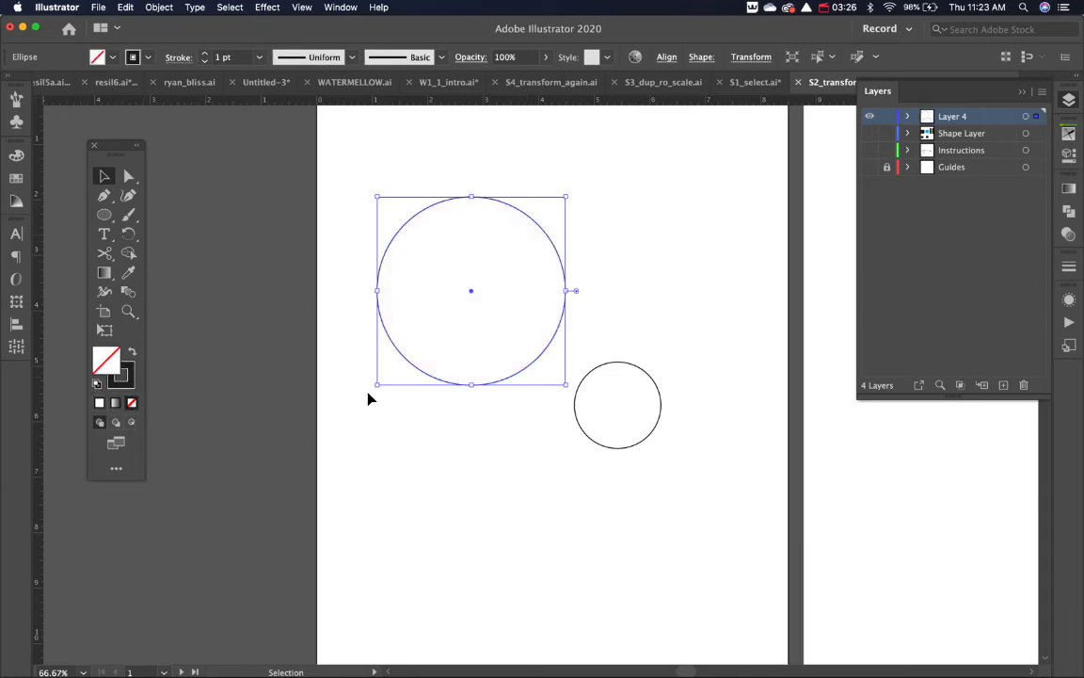
left_click(559, 444)
- Delete both circles from the artboard and activate the Rectangle tool
left_click_drag(708, 286, 493, 515)
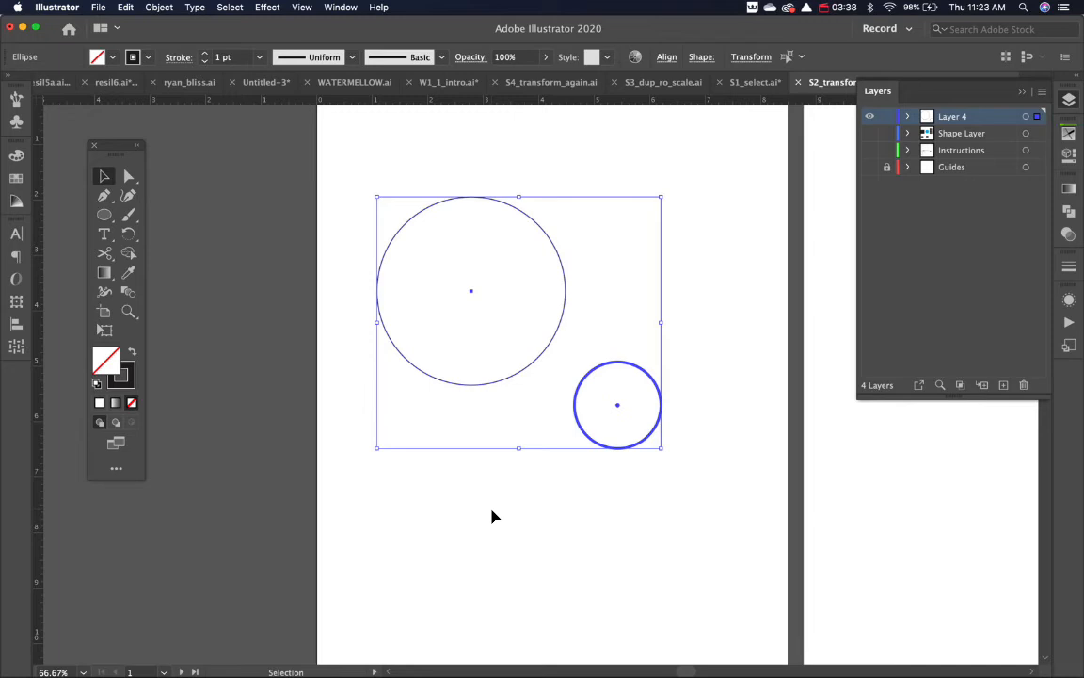
key("Delete")
key("m")
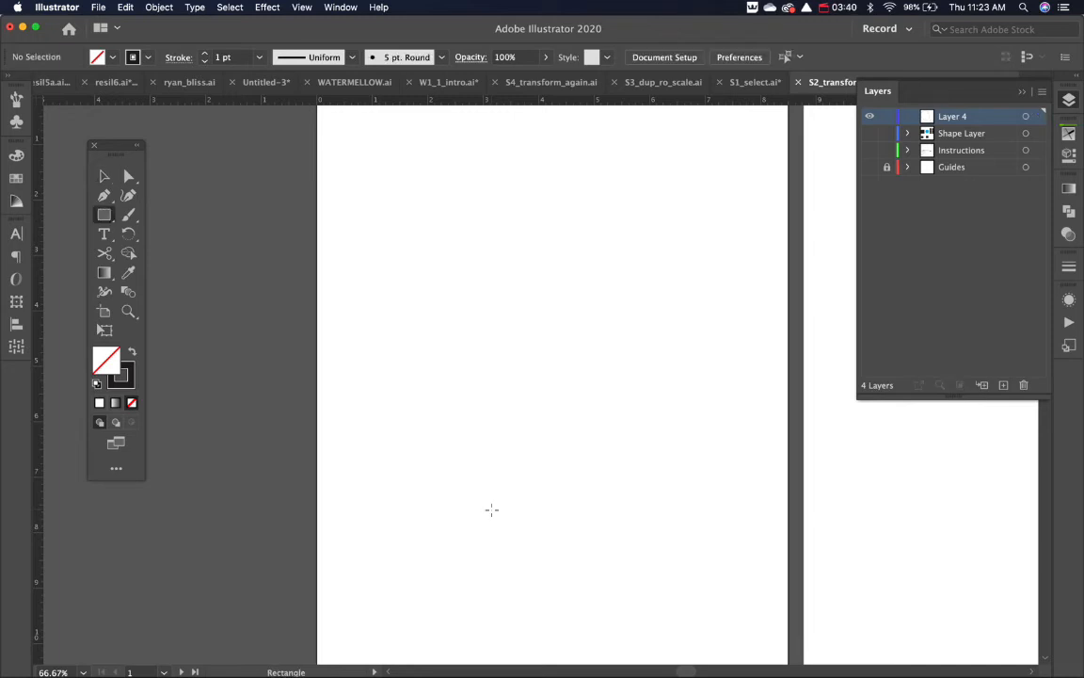
- Draw a rectangle about 3.4 by 4.5 in and pull its upper-right corner anchor inward to form a triangle outline
left_click_drag(429, 241, 617, 490)
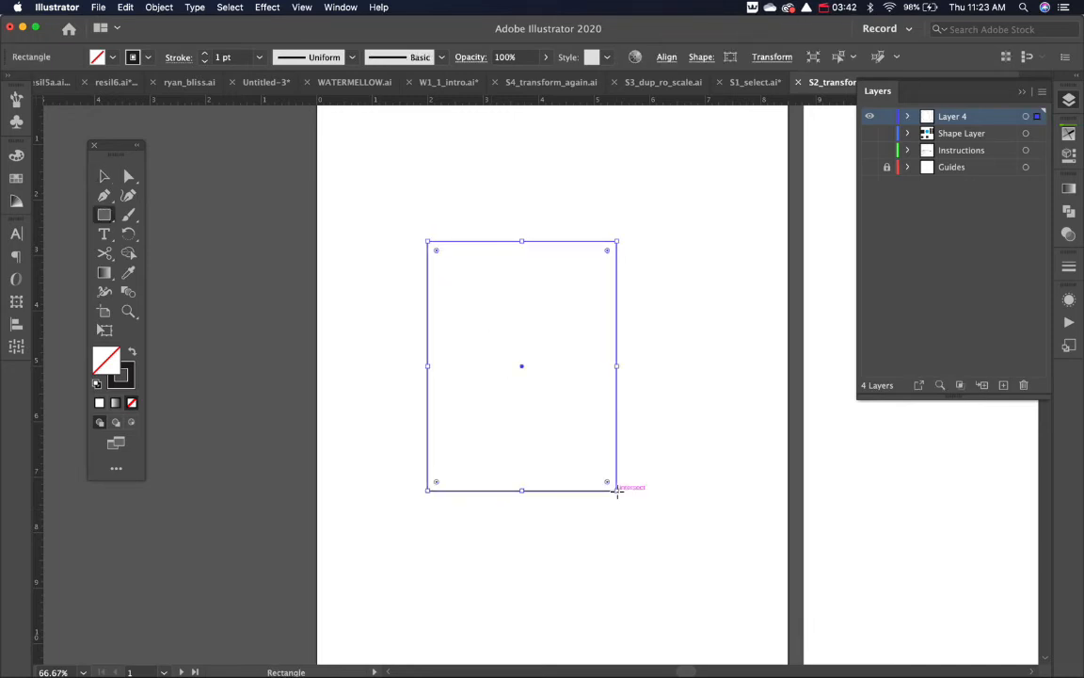
key("a")
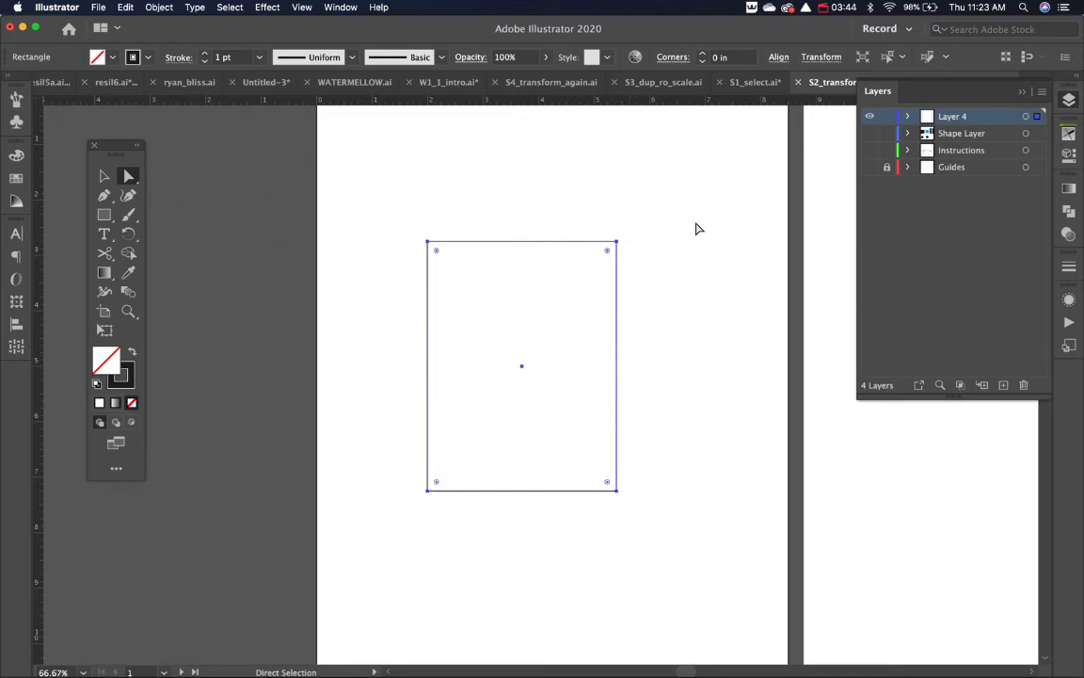
left_click(639, 237)
left_click(617, 242)
left_click_drag(618, 247, 617, 489)
left_click(435, 506)
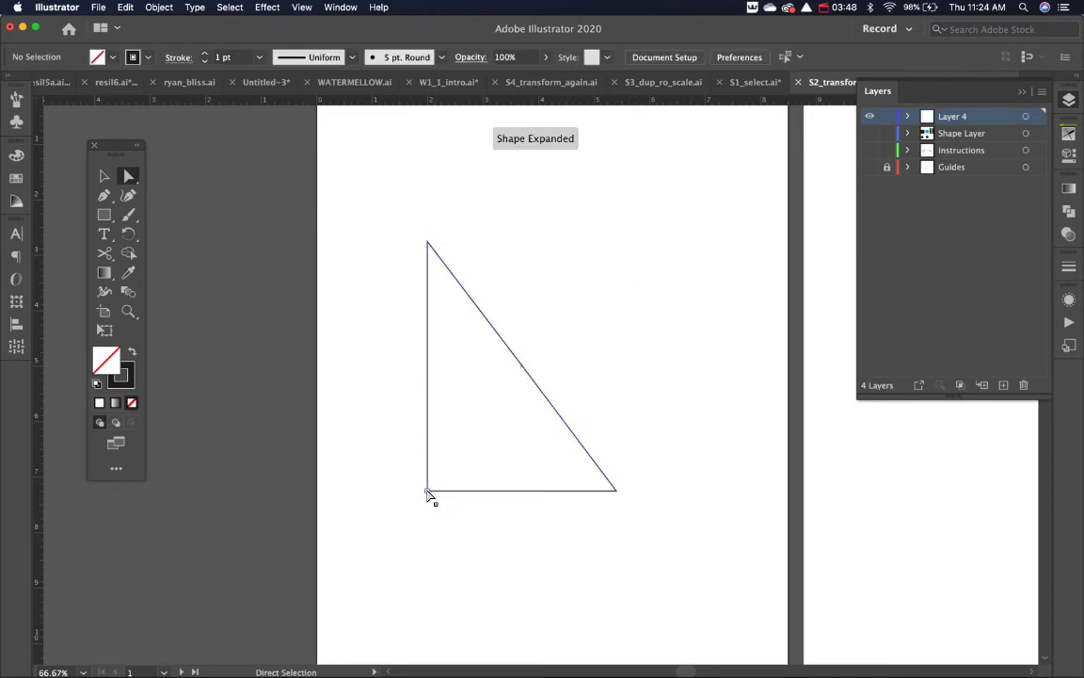
- Reshape the triangle by moving its lower-left anchor inward, its lower-right anchor up and outward, and its top anchor right and up
left_click_drag(428, 490, 475, 387)
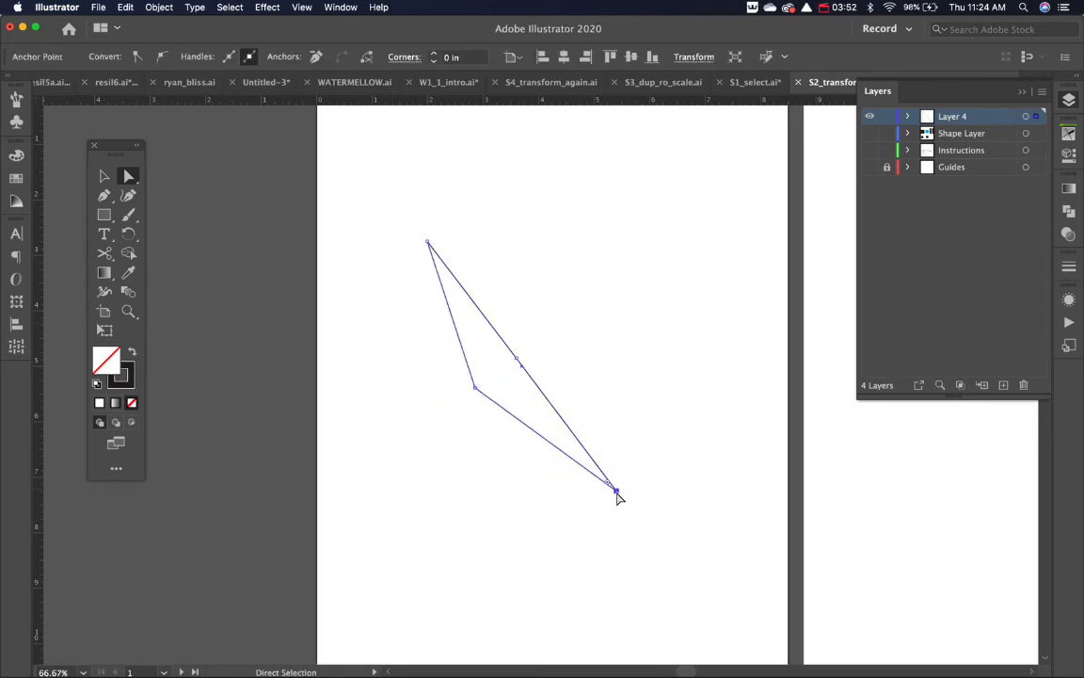
left_click_drag(617, 494, 686, 322)
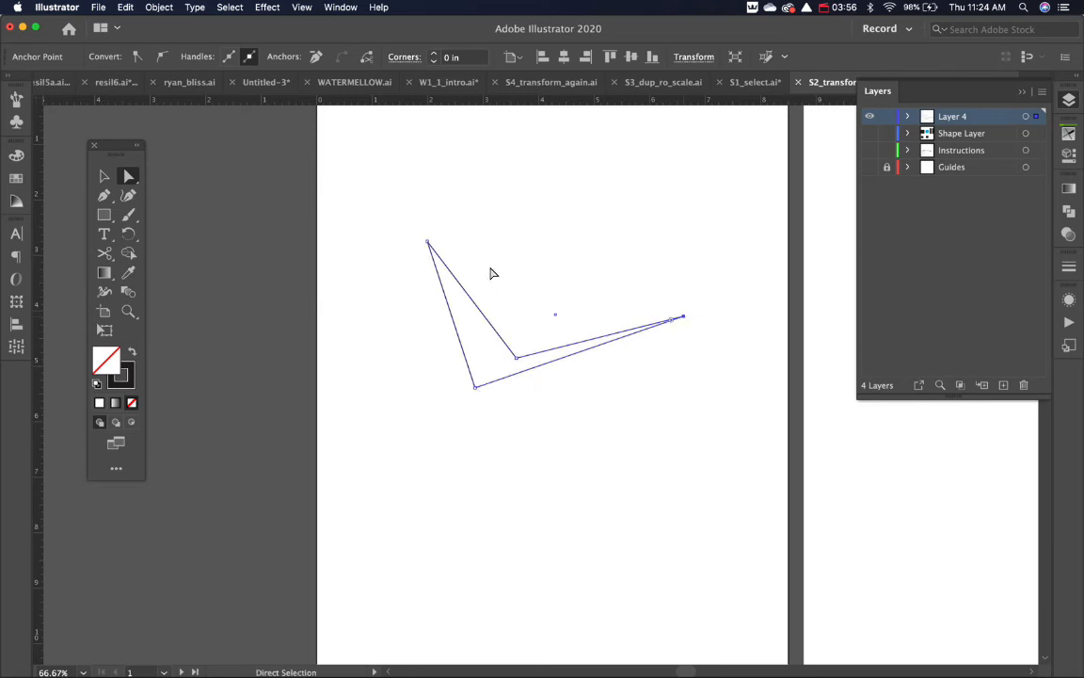
left_click_drag(430, 243, 529, 206)
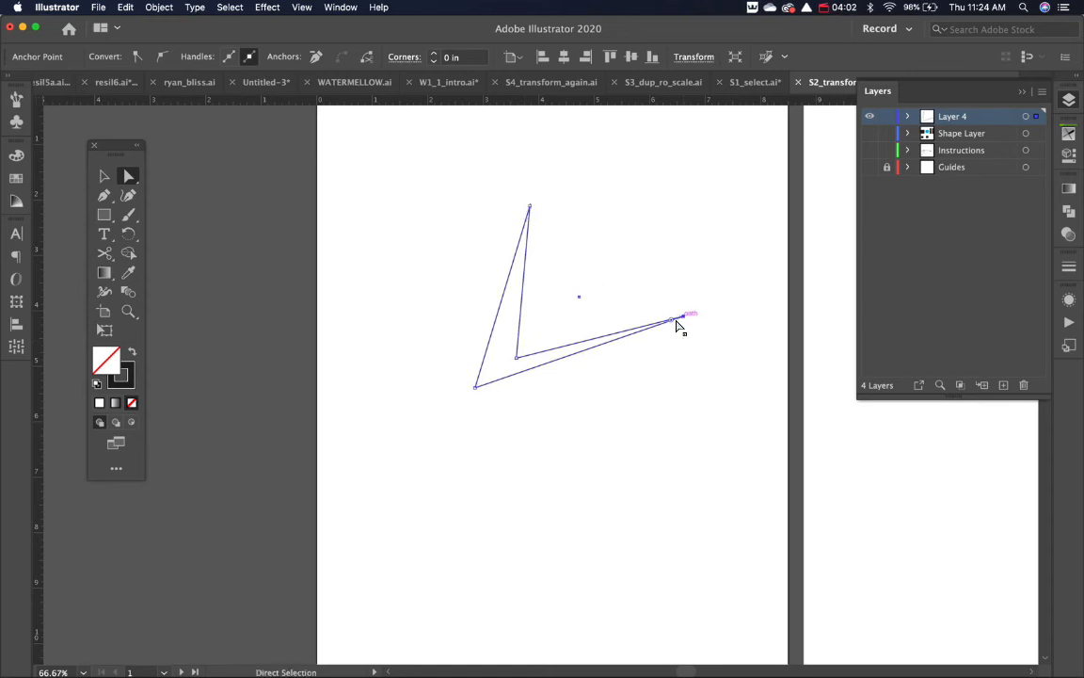
- Select the shape's far-right and lowest anchors together, move both down about 3.2 in, and deselect the shape
left_click(477, 389, "shift")
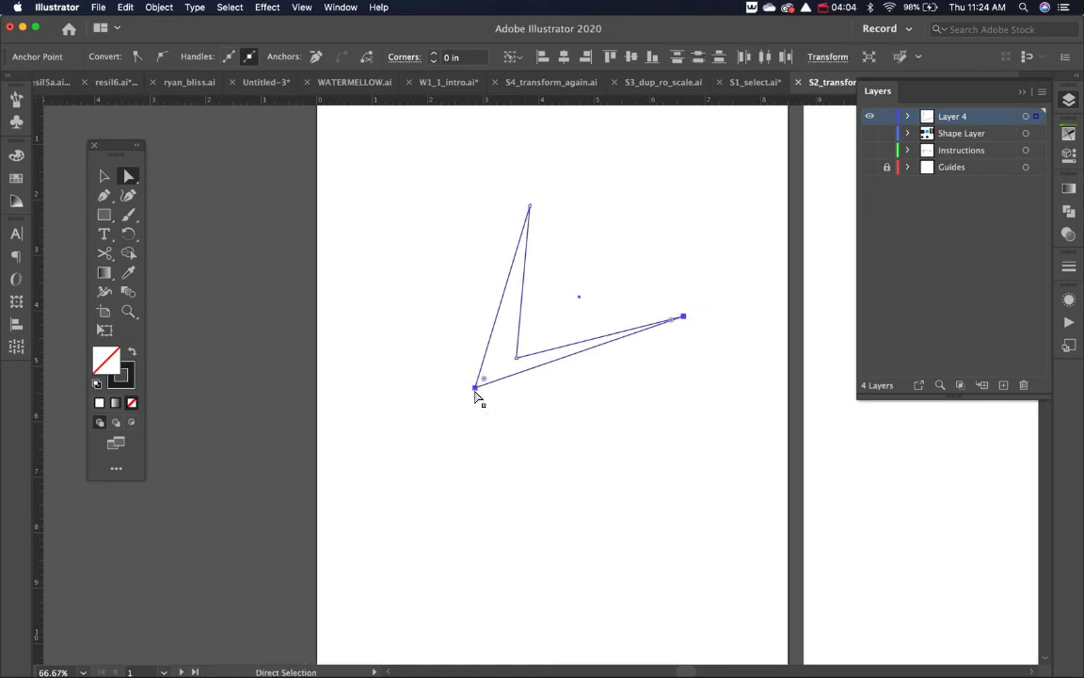
left_click_drag(476, 388, 453, 568)
left_click(670, 316)
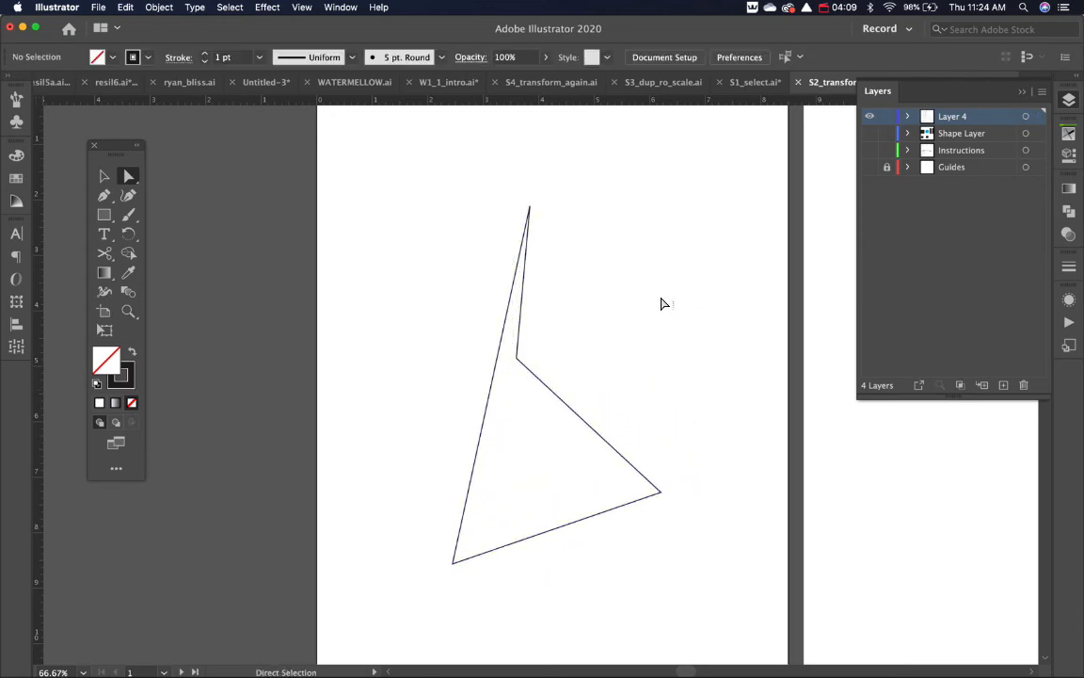
- Delete the distorted shape and all its anchors from the artboard, and activate the Rectangle tool
left_click_drag(664, 303, 457, 484)
key("Delete")
key("m")
key("Delete")
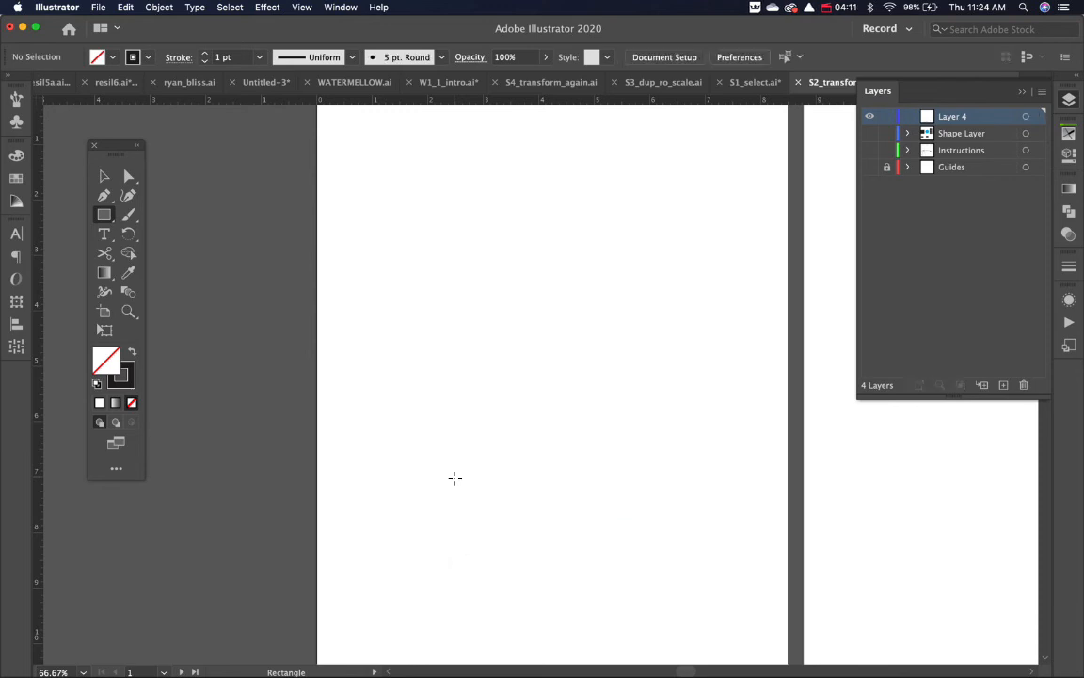
- Draw a rectangle about 3.4 by 5 in, then try moving its upper-right corner anchor upward and undo that move
left_click_drag(455, 290, 646, 564)
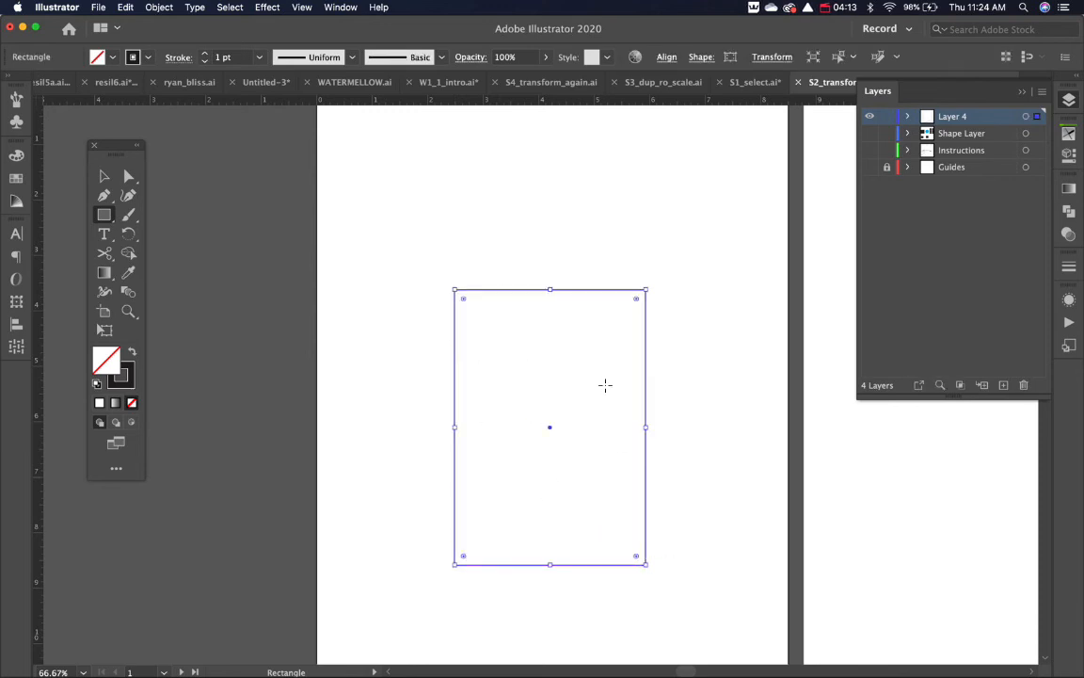
key("a")
left_click(656, 275)
left_click_drag(658, 274, 648, 231)
key("super+z")
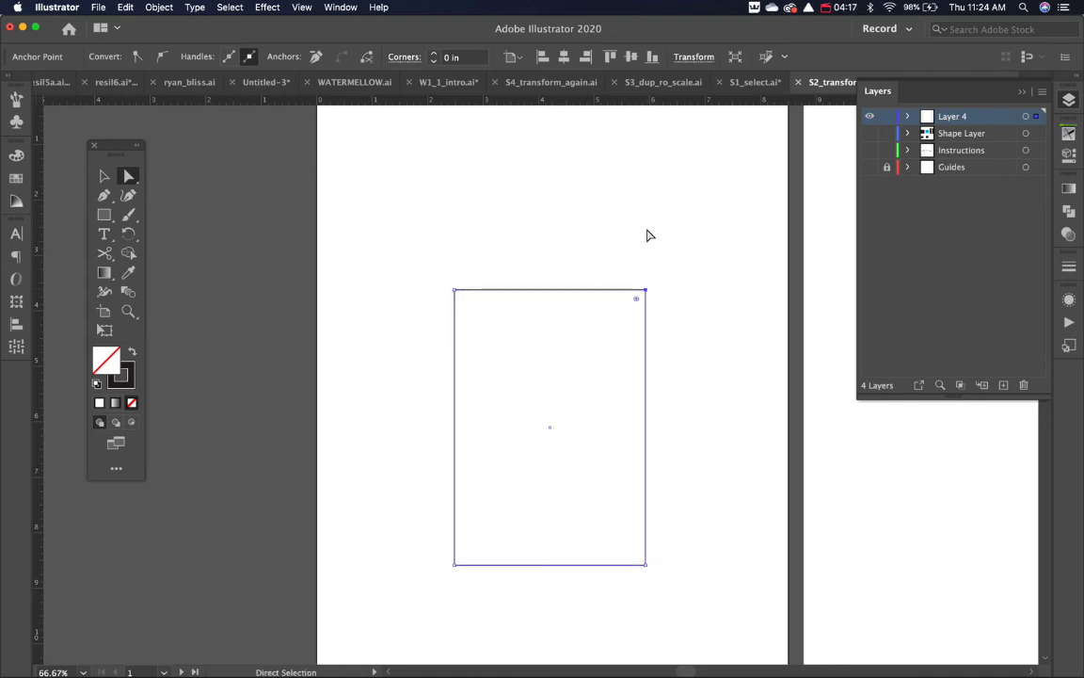
- Move the rectangle's upper-right anchor straight up about 1.4 in, and shift the slanted top edge straight down about 4.1 in
left_click_drag(646, 289, 646, 209)
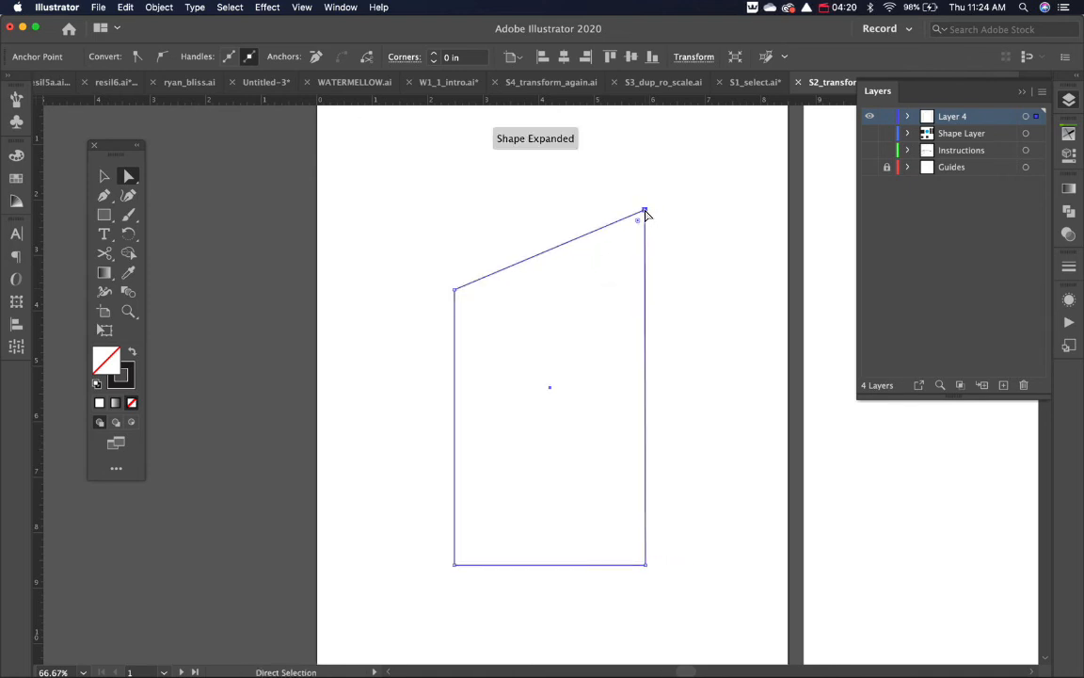
left_click_drag(455, 290, 455, 518)
left_click(656, 492)
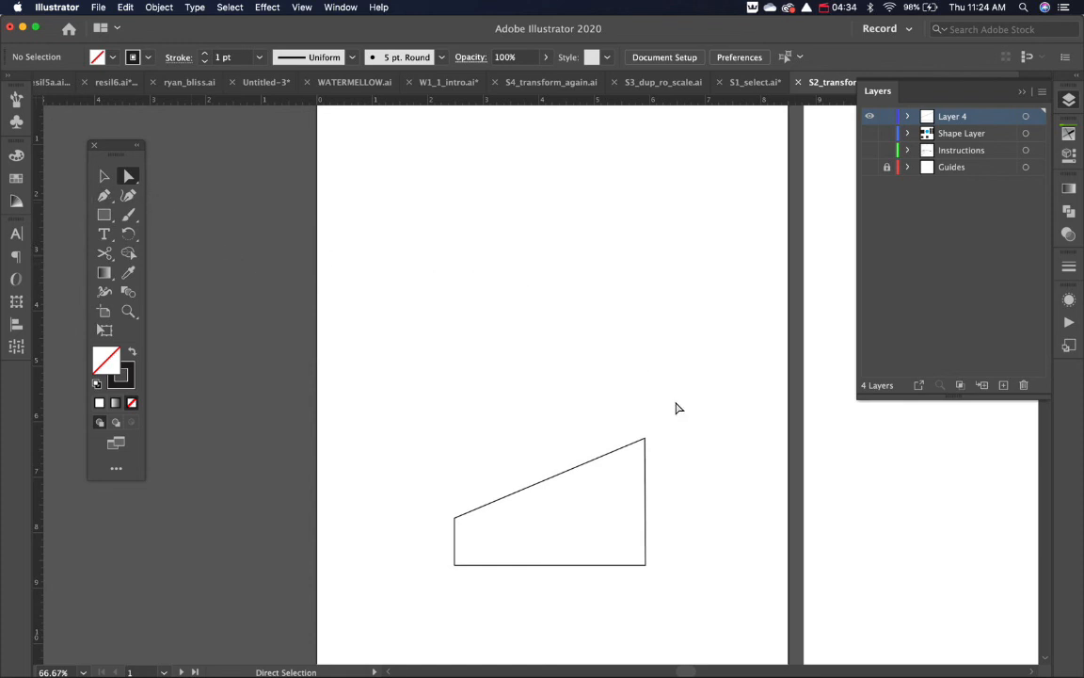
- Nudge the shape's upper-right anchor up, down and left in large increments, and move it left to about X 3.71 in, Y 6.15 in
left_click_drag(684, 414, 607, 478)
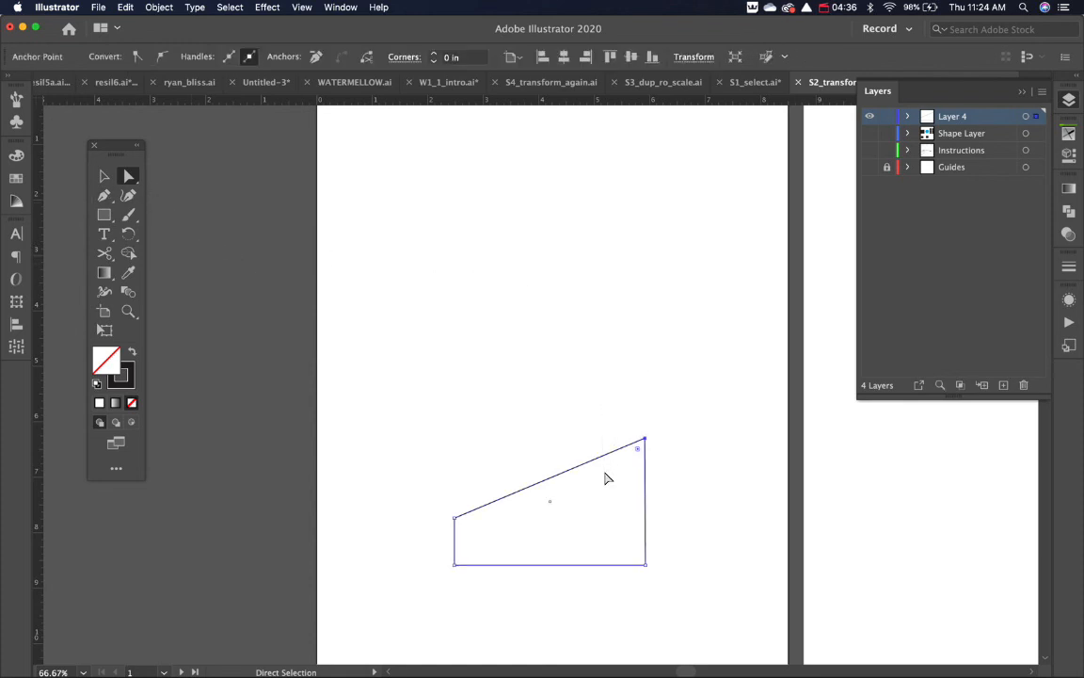
key("shift+Up")
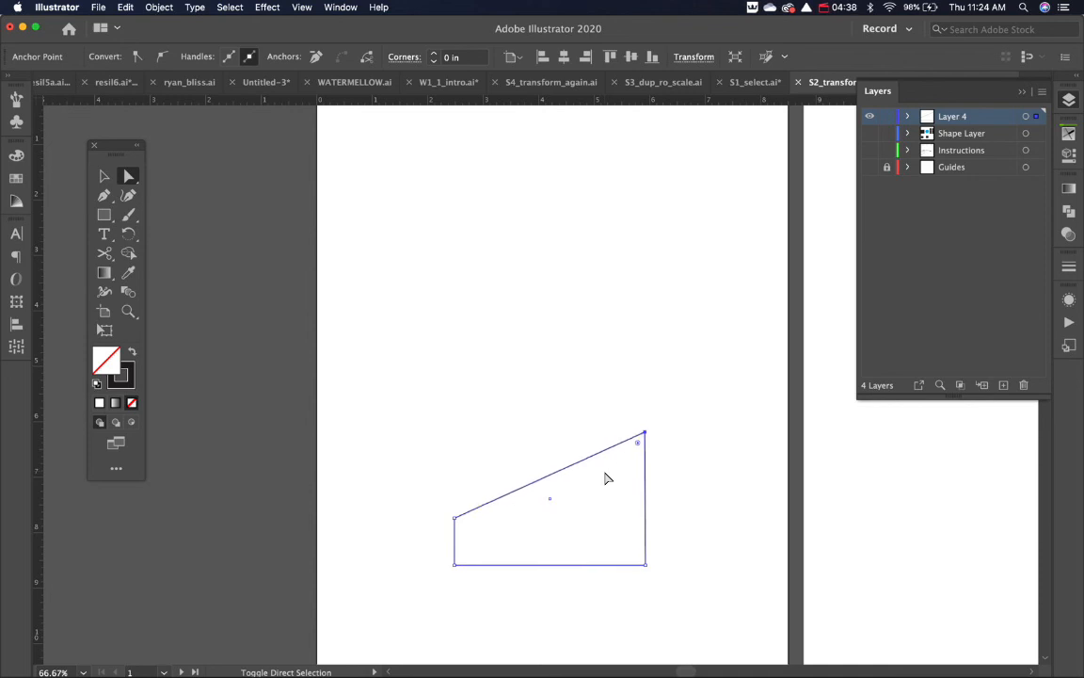
key("shift+Up")
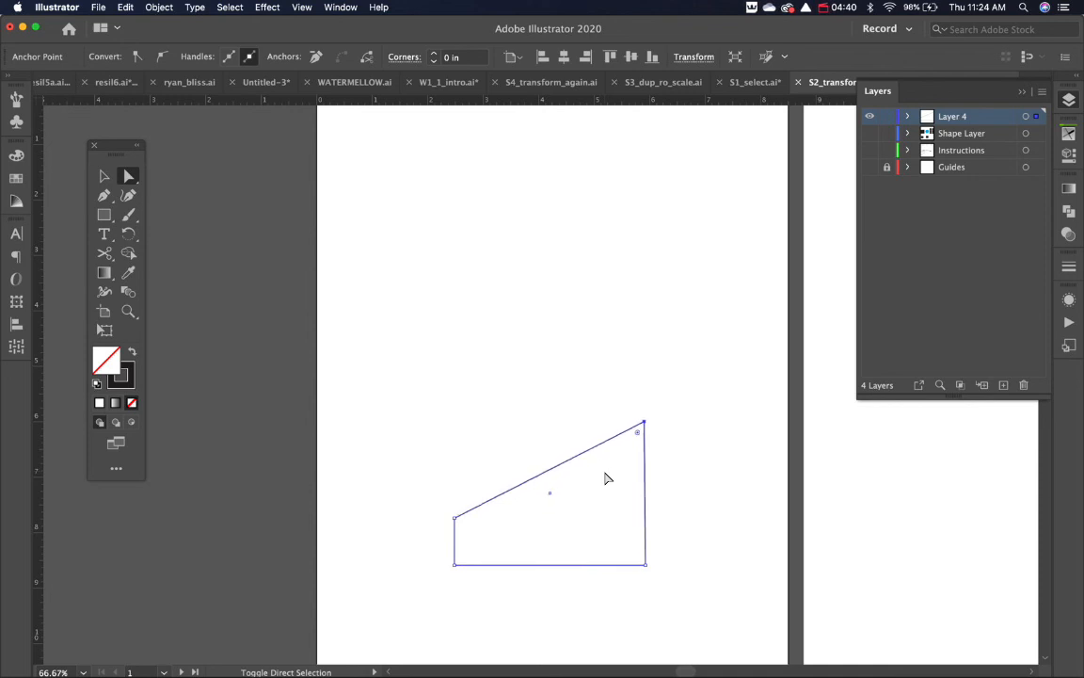
key("shift+Down")
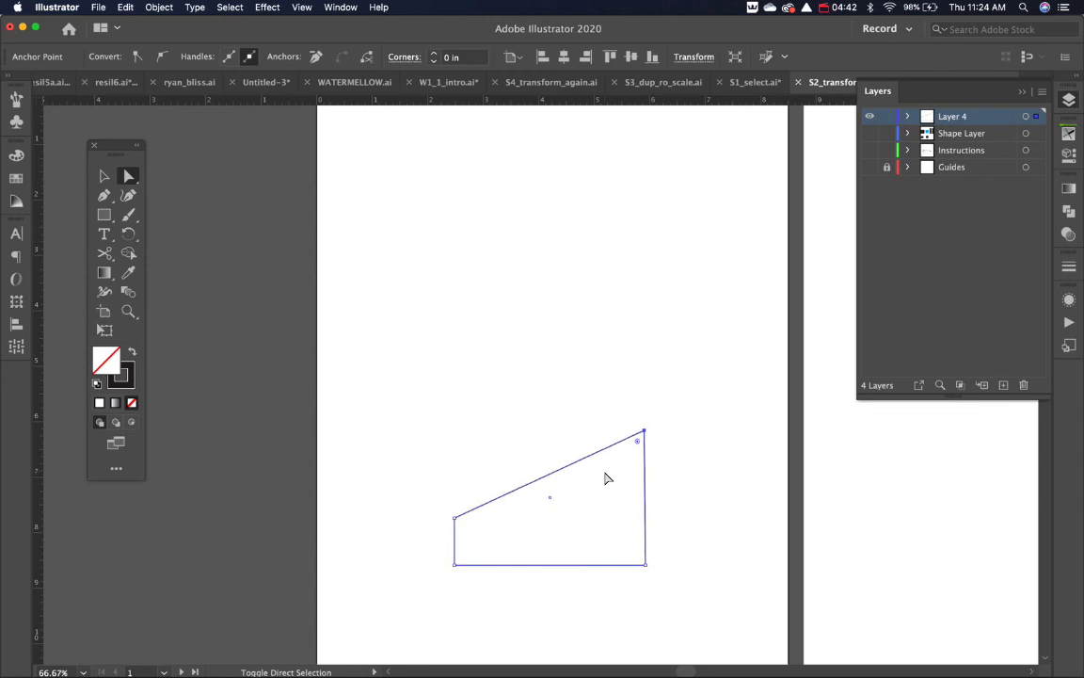
key("shift+Left")
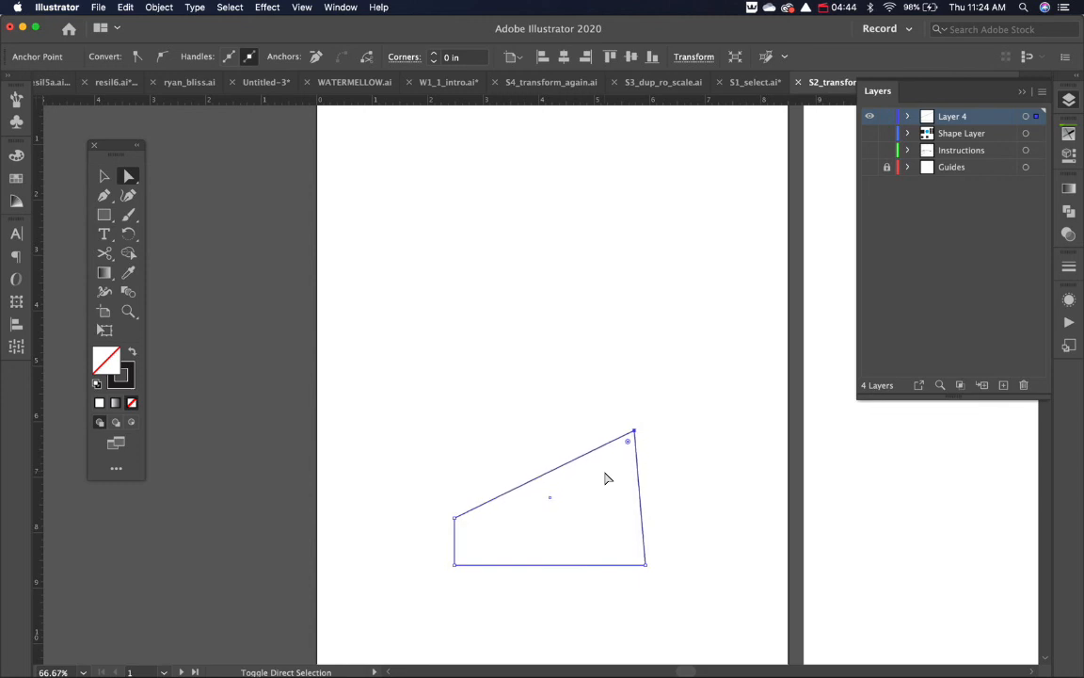
key("shift+Left")
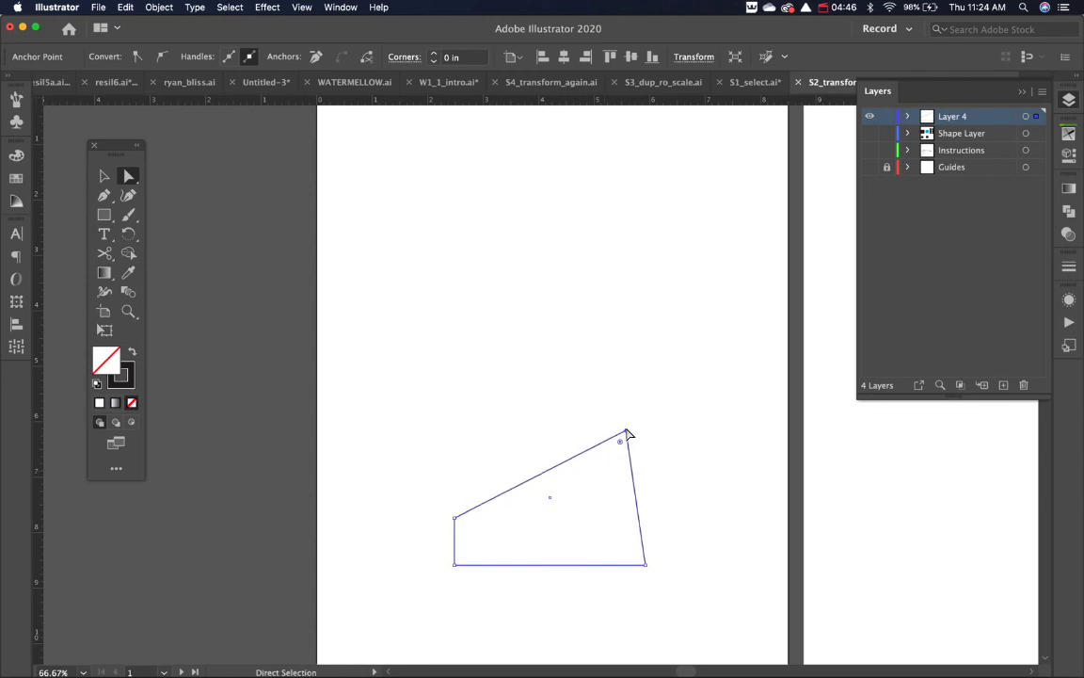
left_click_drag(628, 435, 525, 436)
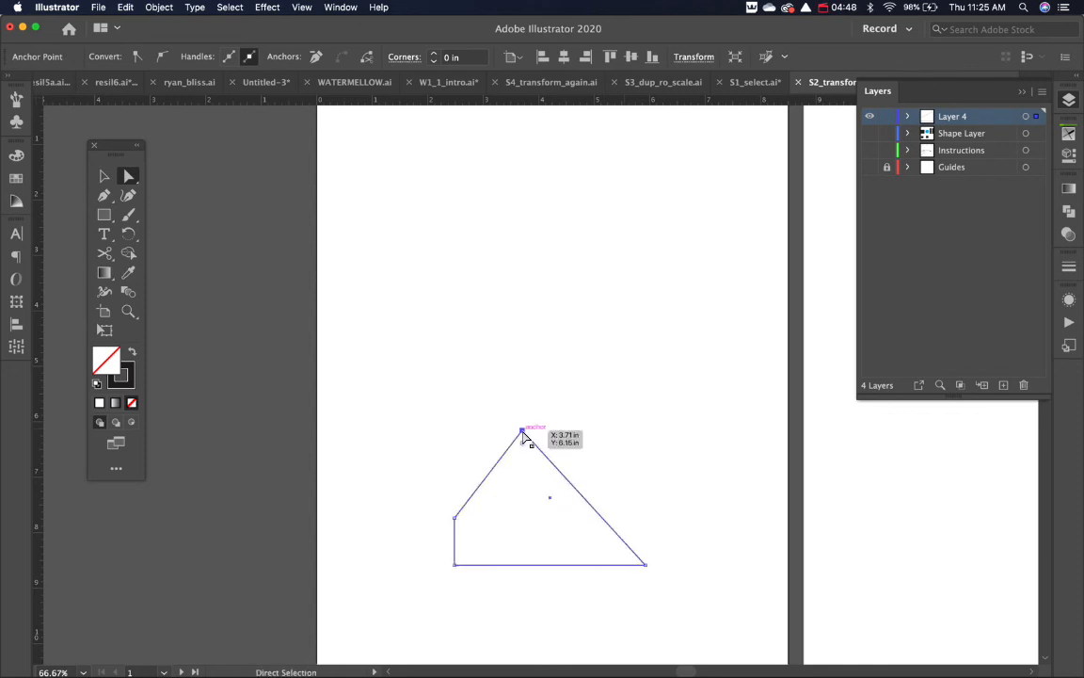
- Delete the slanted four-sided shape from the artboard
left_click(619, 419)
left_click_drag(642, 394, 452, 579)
key("Delete")
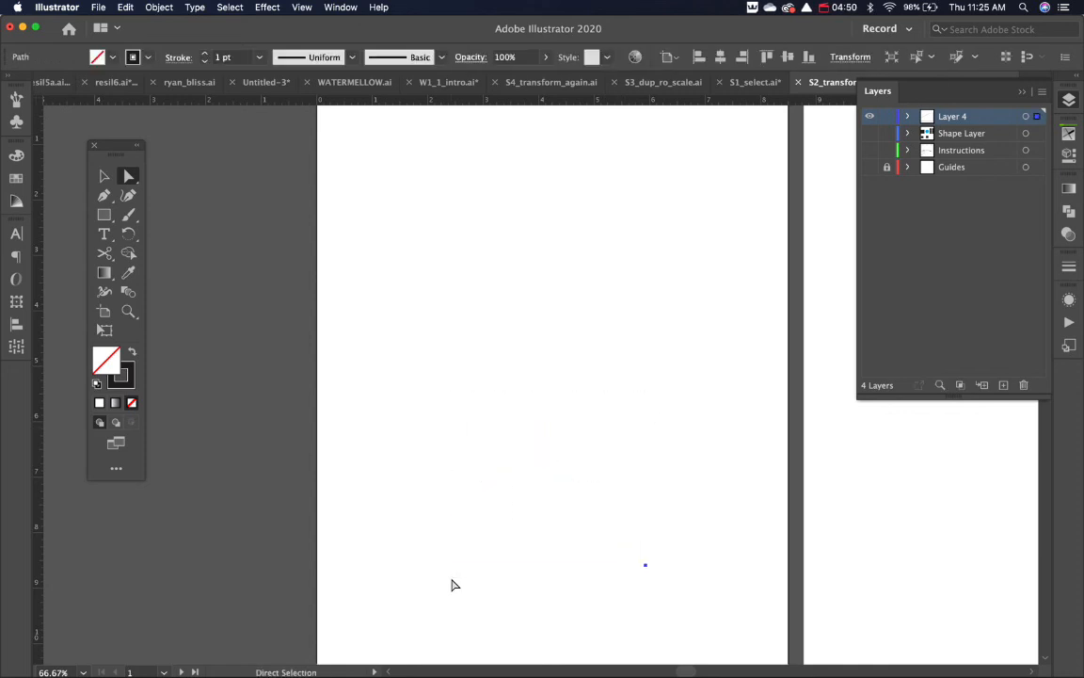